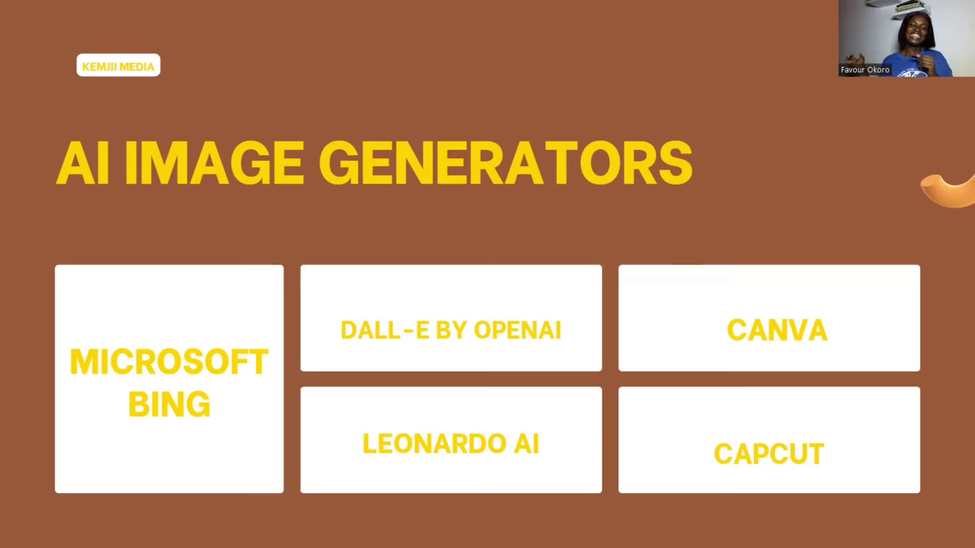
Step: Leave the slideshow, search Google for 'dall e', and open OpenAI's DALL·E 2 page
key(alt+Tab)
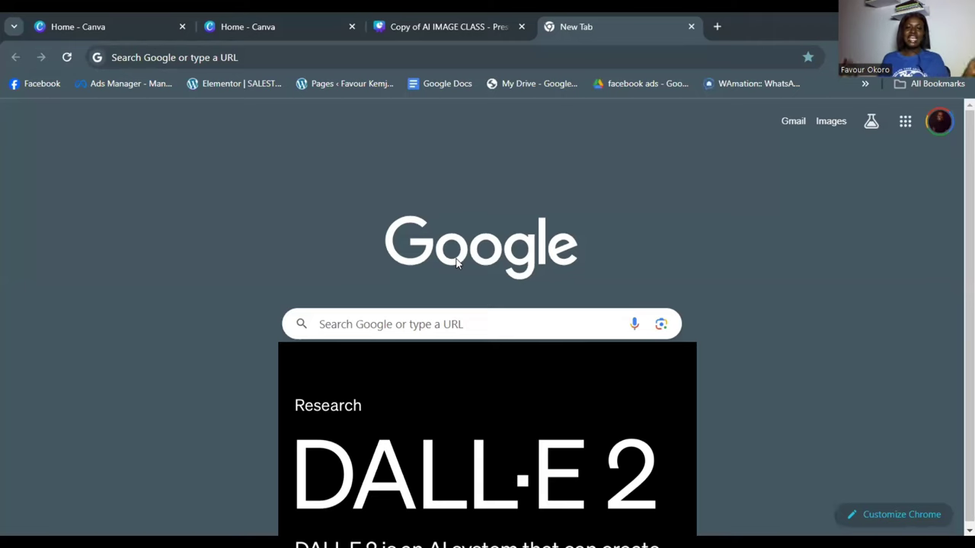
click(424, 321)
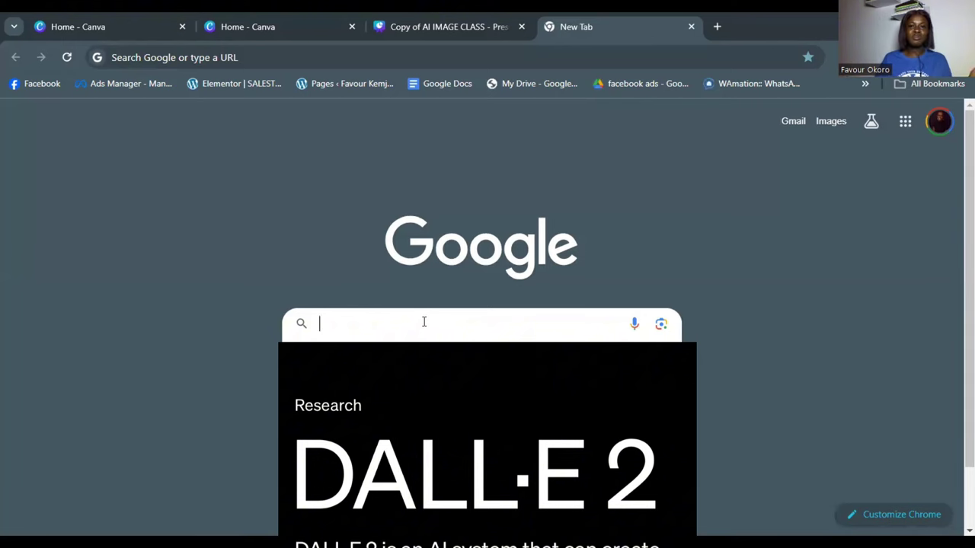
text(dall e)
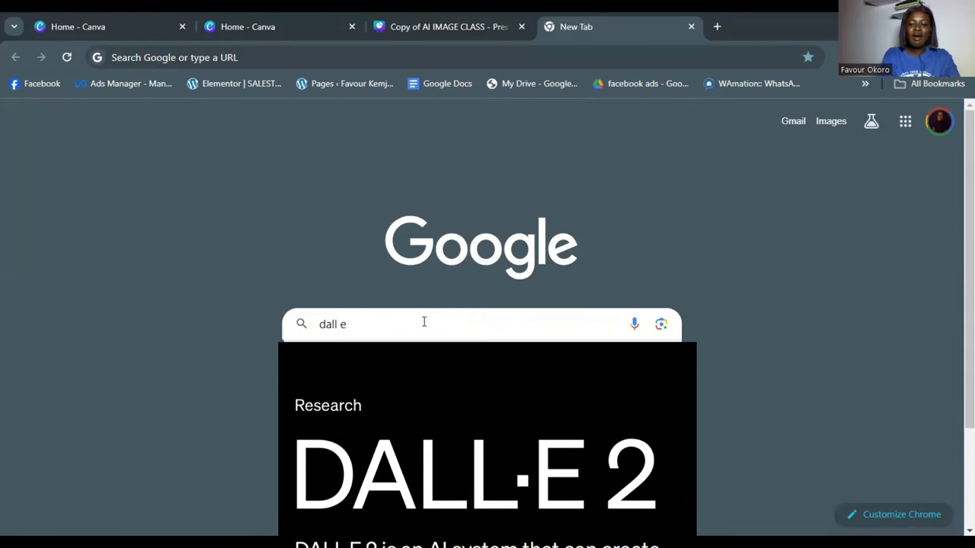
key(Return)
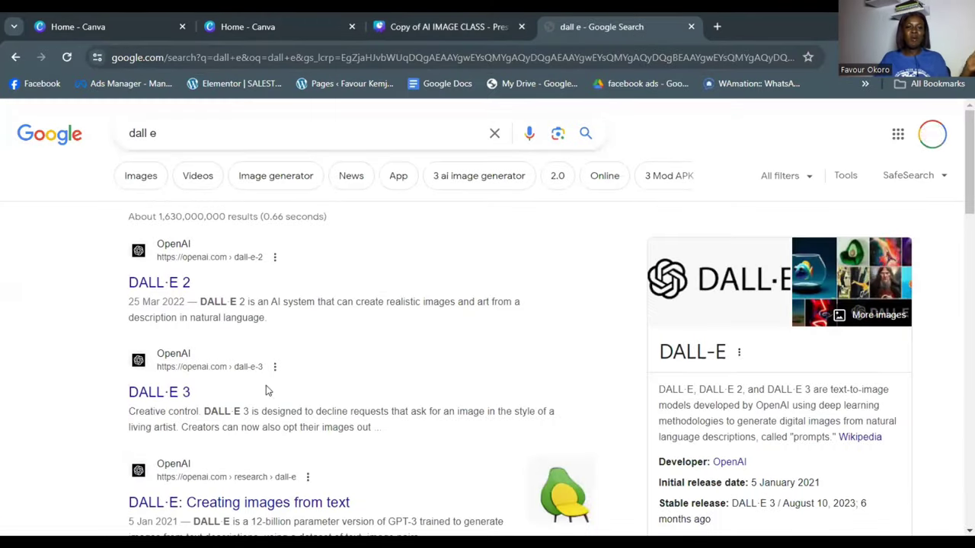
click(178, 284)
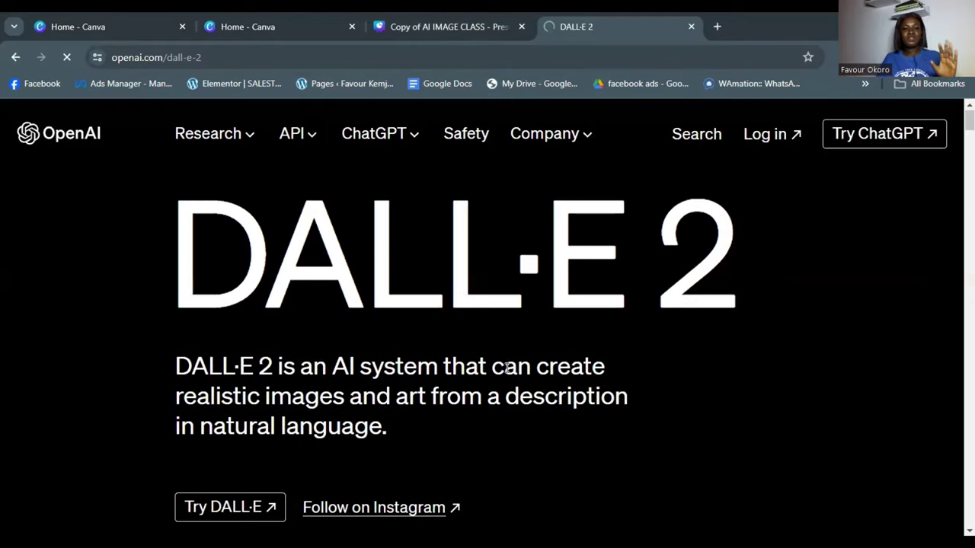
Step: Scroll the DALL·E 2 page and use Try DALL·E to reach the OpenAI login page
scroll(342, 279, down, 1)
scroll(537, 317, up, 1)
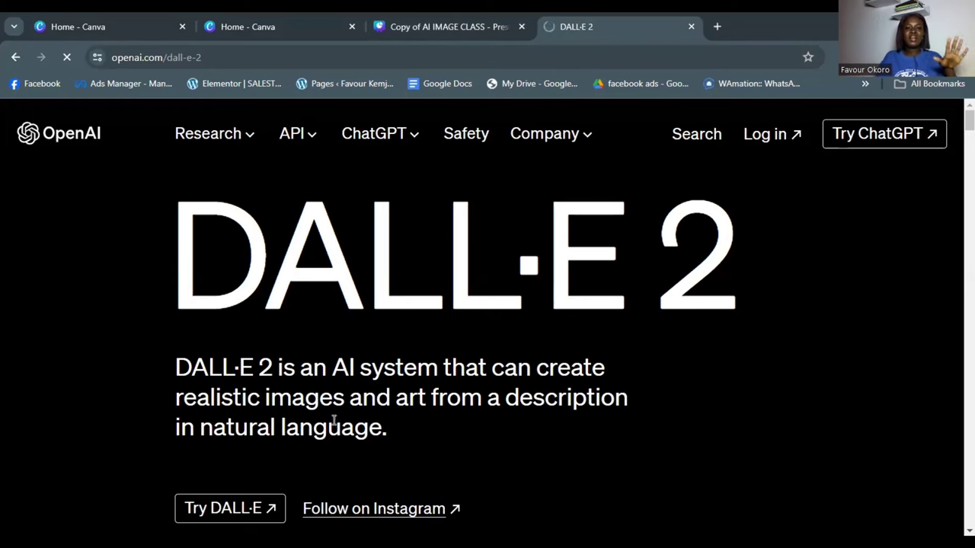
scroll(259, 359, down, 3)
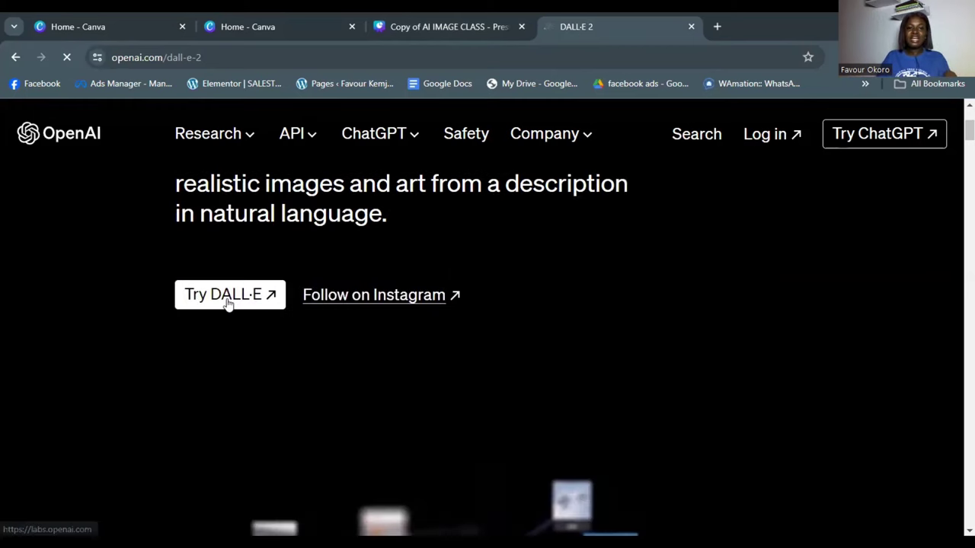
click(229, 297)
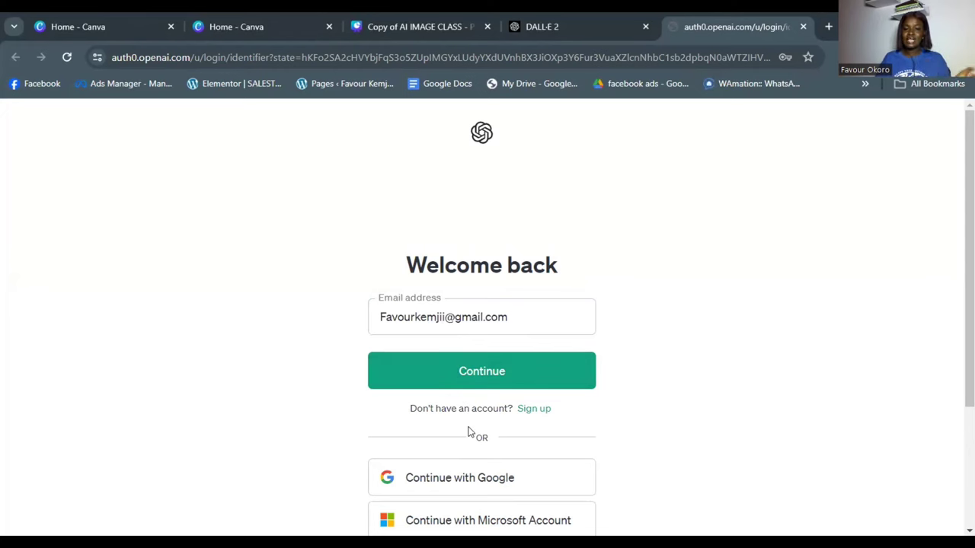
Step: Sign in with Google to reach labs.openai.com's 'Registration is Now Closed' notice
click(457, 487)
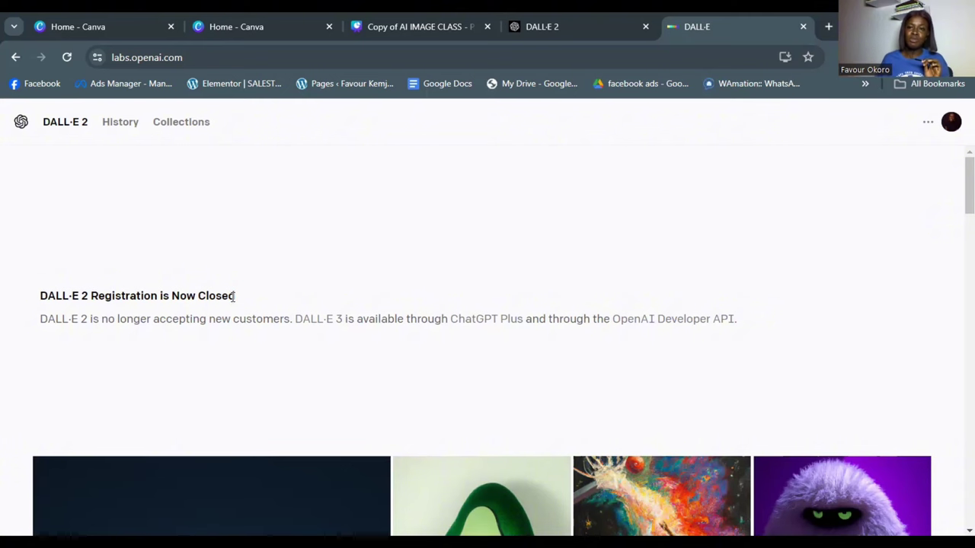
Step: Open the DALL·E 3 page, scroll its gallery and About section, and highlight 'exactly'
click(319, 319)
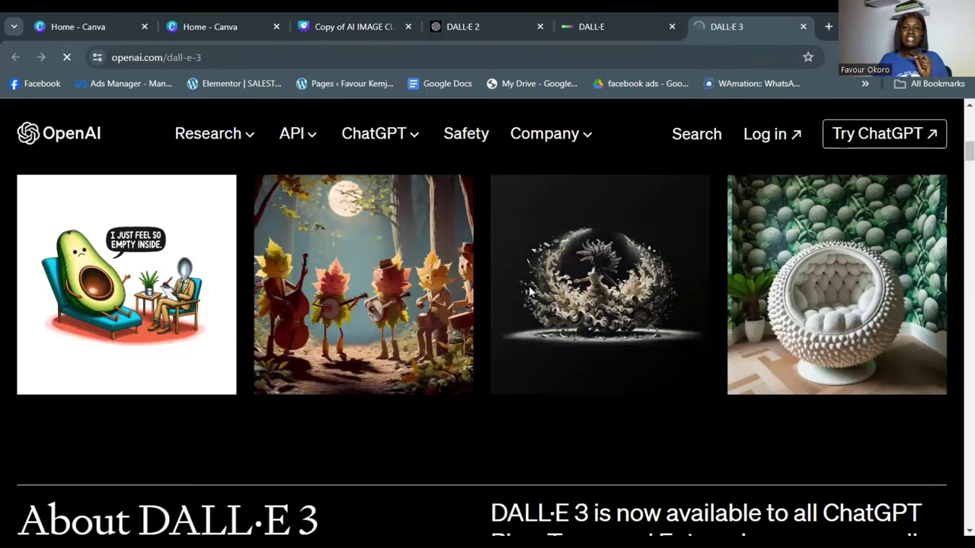
scroll(433, 314, down, 7)
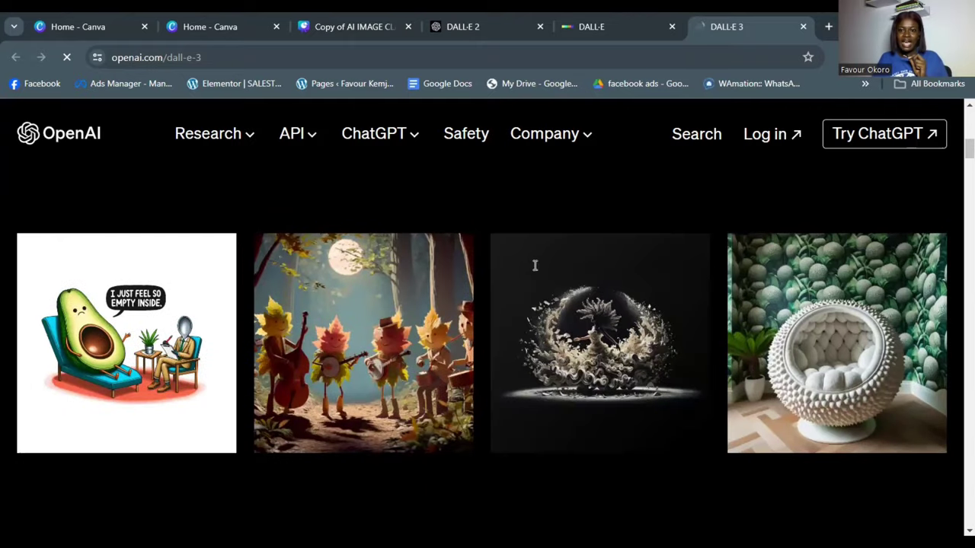
scroll(535, 266, down, 3)
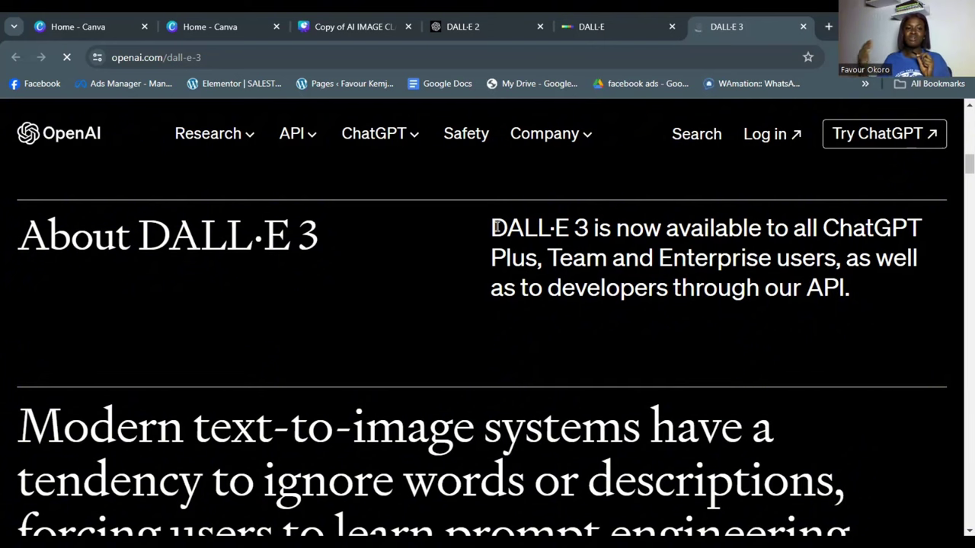
scroll(363, 343, down, 4)
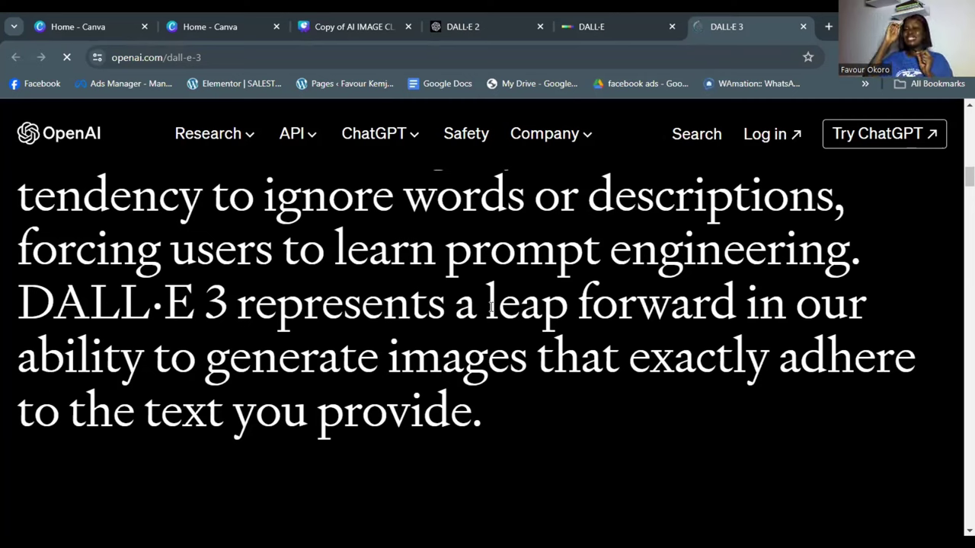
drag(630, 358, 779, 363)
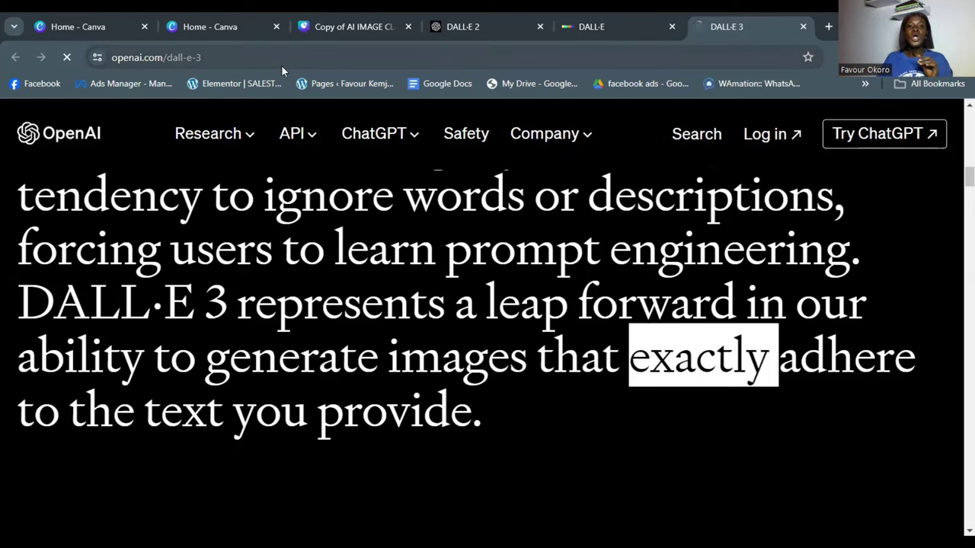
Step: Go to the Leonardo.Ai website via the address bar's leonardo ai suggestion
click(250, 59)
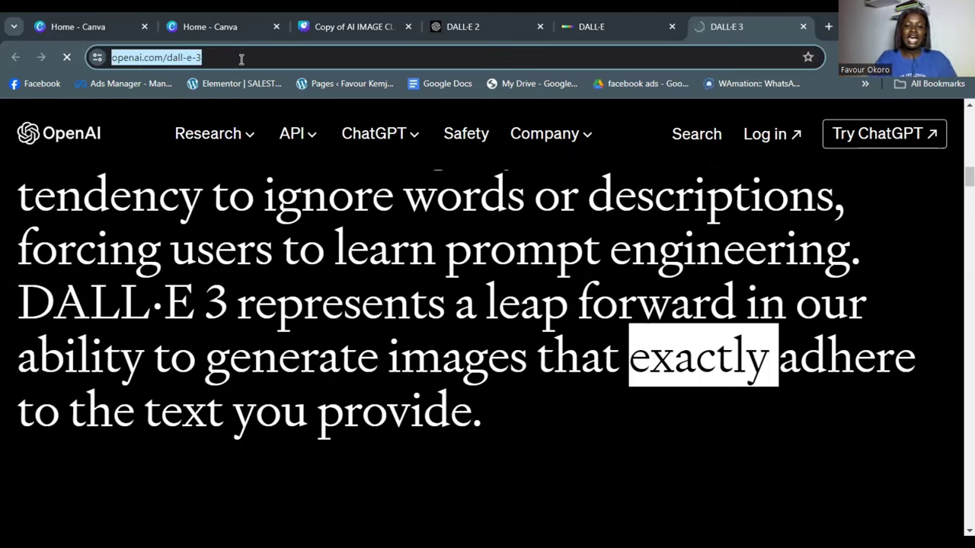
text(LEOR)
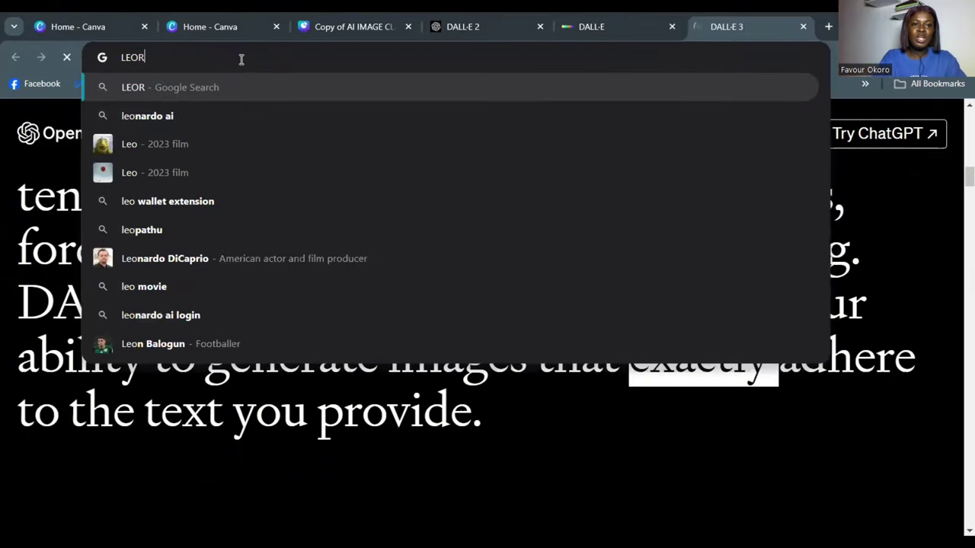
text(NA)
text(O)
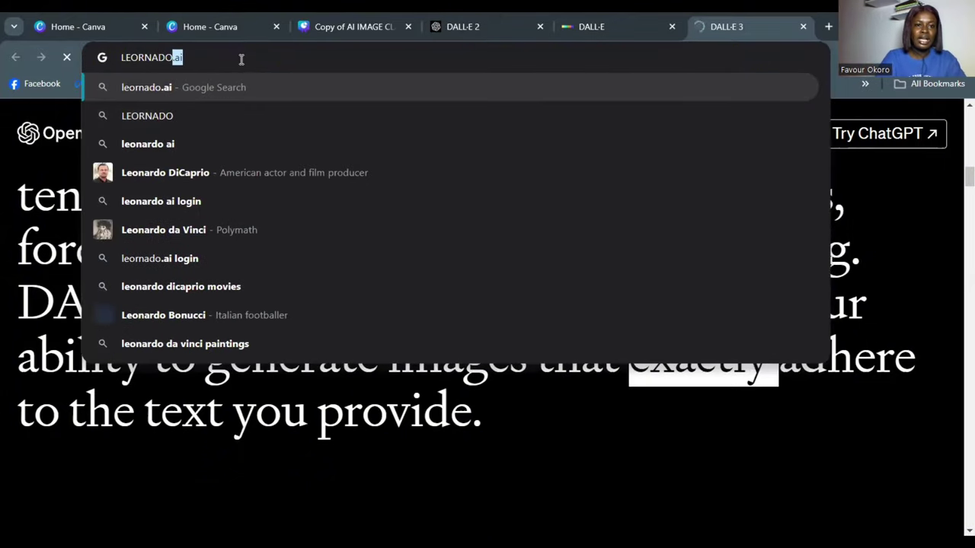
click(241, 143)
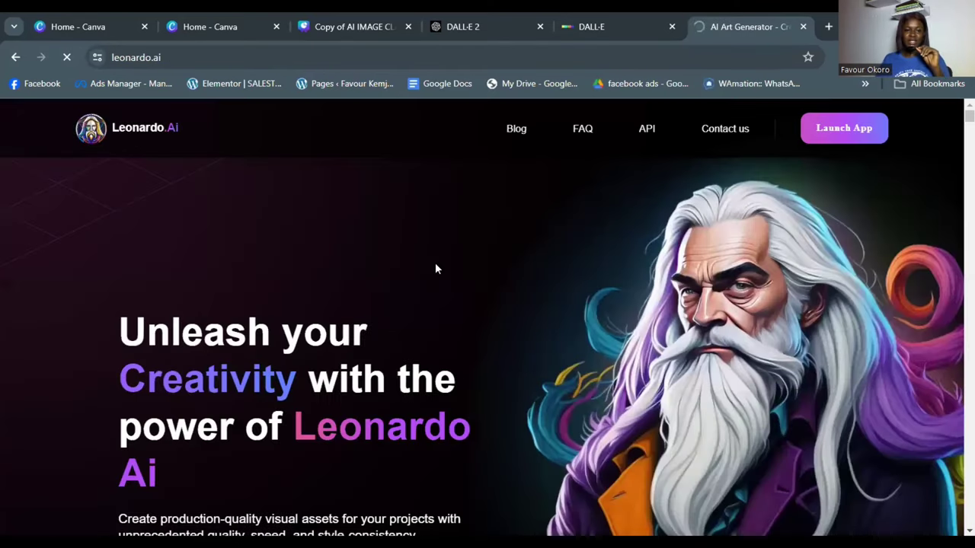
Step: Scroll the Leonardo.Ai site and open the app with Create an account
scroll(435, 268, down, 3)
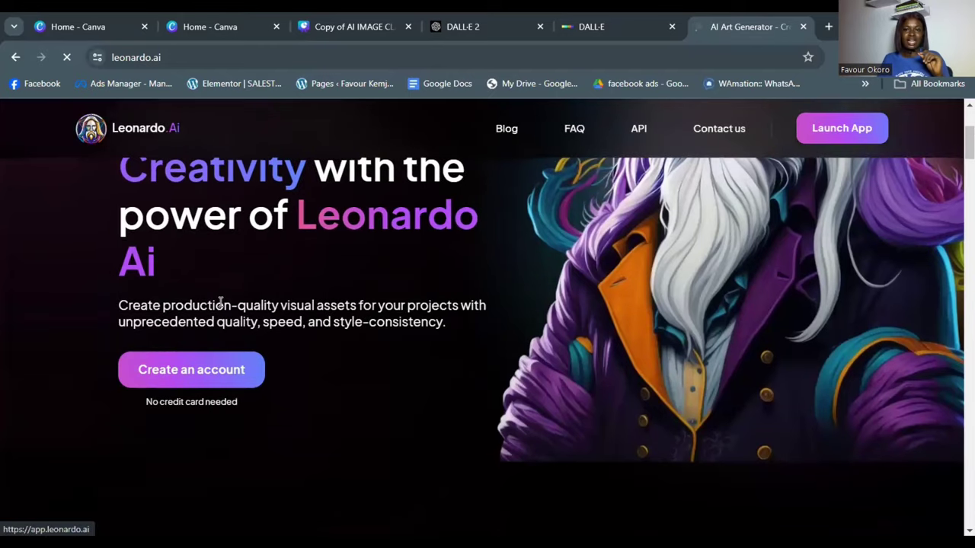
scroll(228, 328, up, 3)
scroll(251, 316, down, 6)
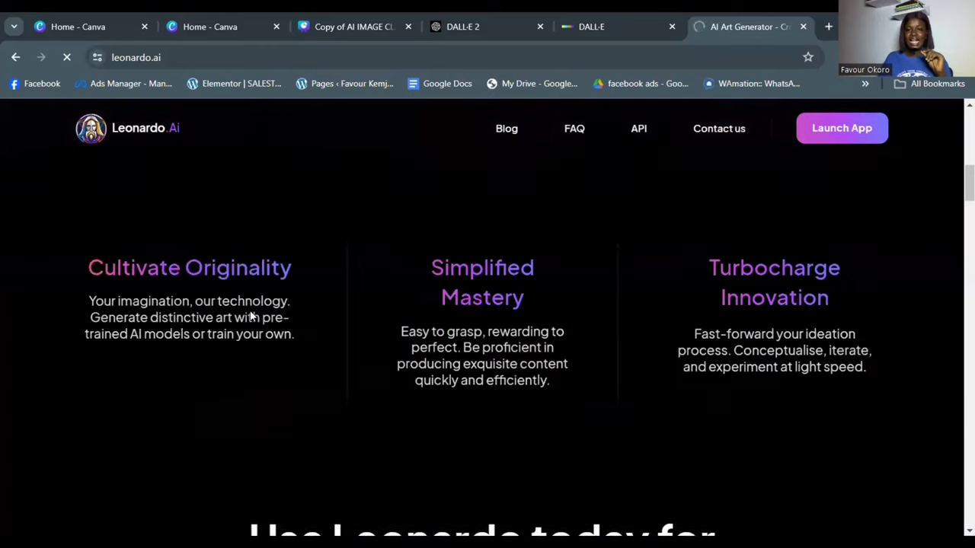
scroll(251, 315, up, 5)
click(185, 370)
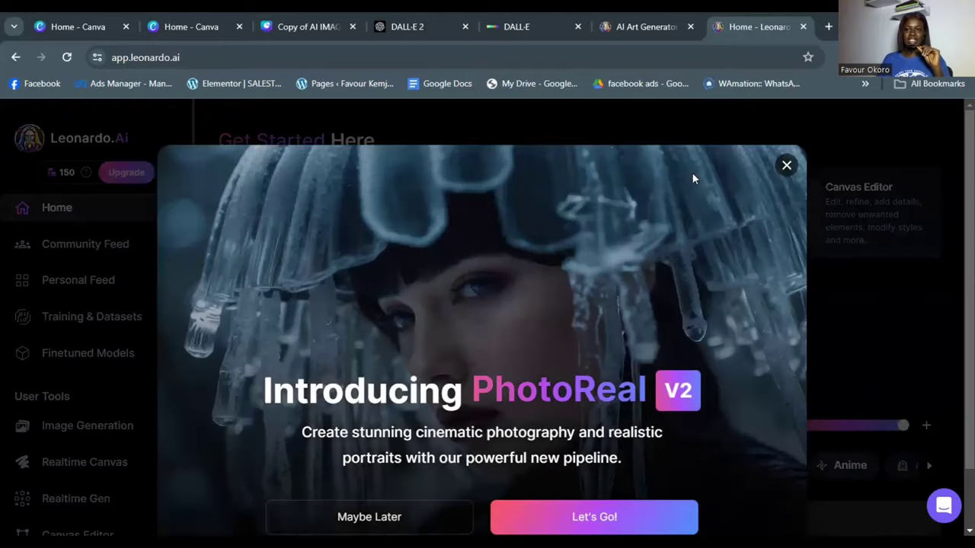
Step: Close the PhotoReal V2 popup and open the Image Generation card
click(787, 165)
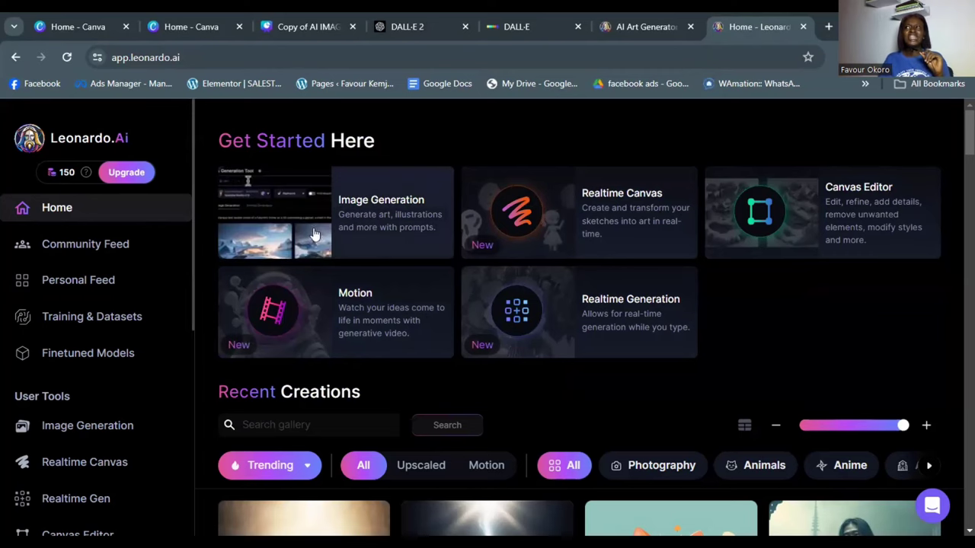
click(377, 226)
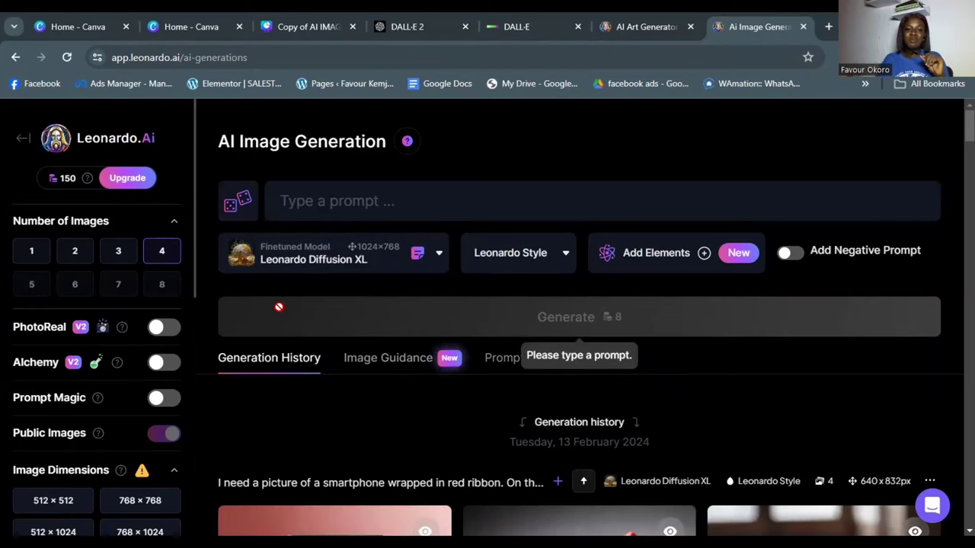
Step: Enter the prompt 'a picture of a glass cup filled with milk that is pouring out and forming a pool on the wooden table'
click(311, 210)
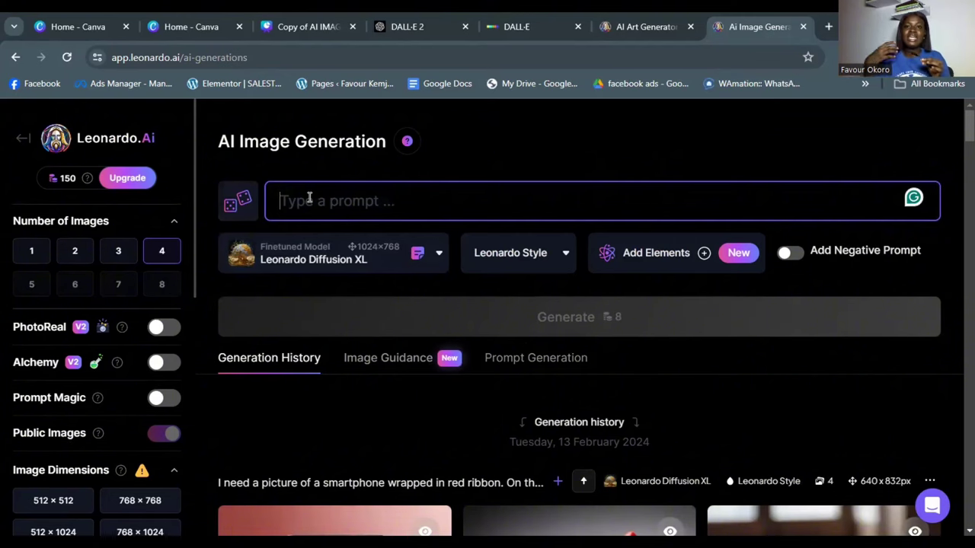
click(304, 201)
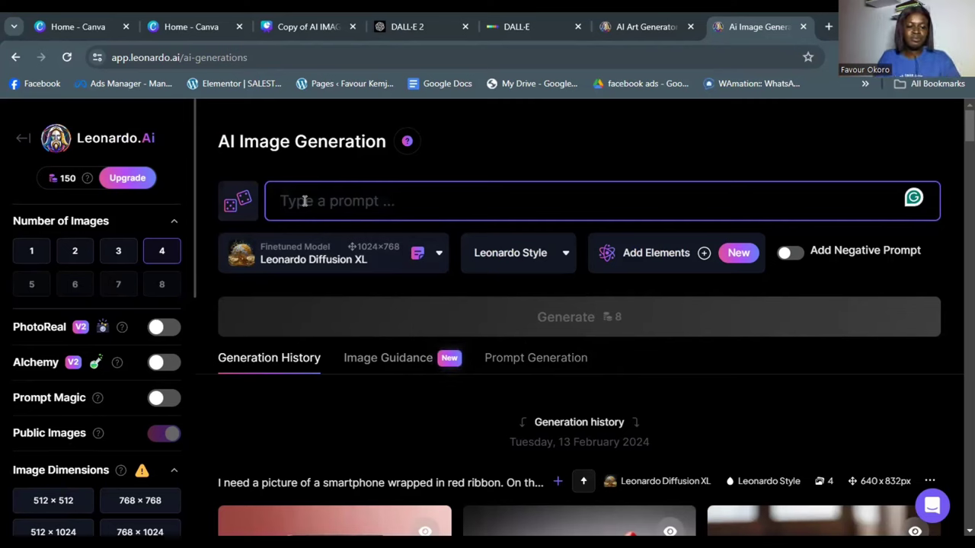
text(a p)
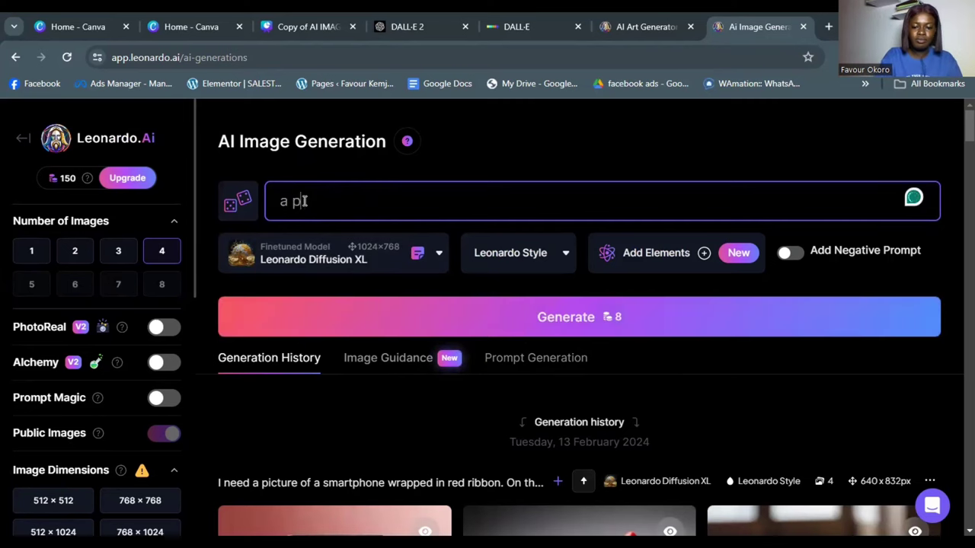
text(ictur)
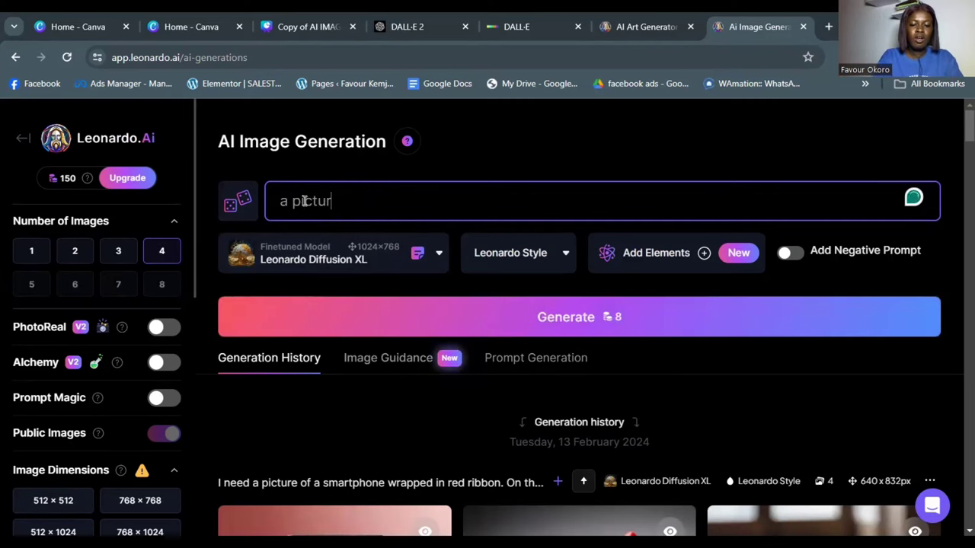
text(e of a gla)
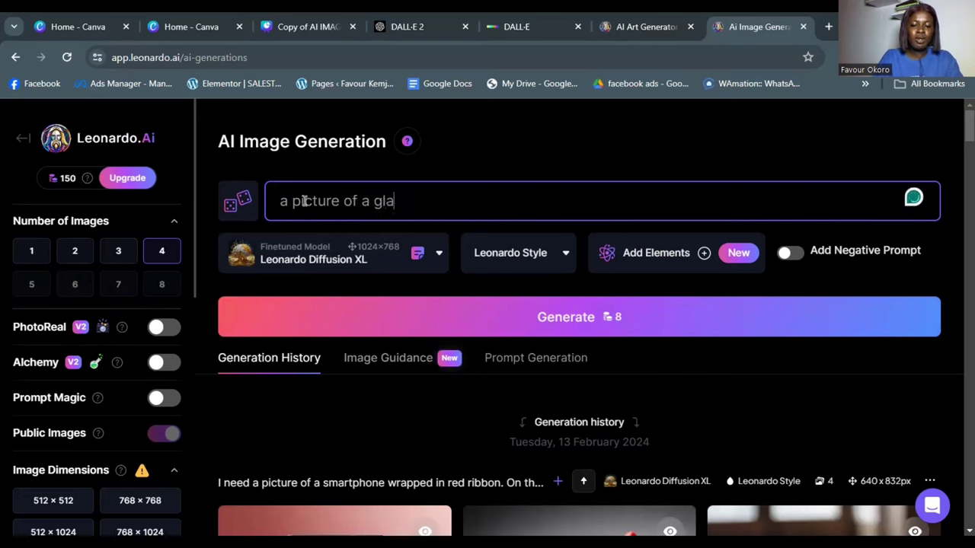
text(ss cup f)
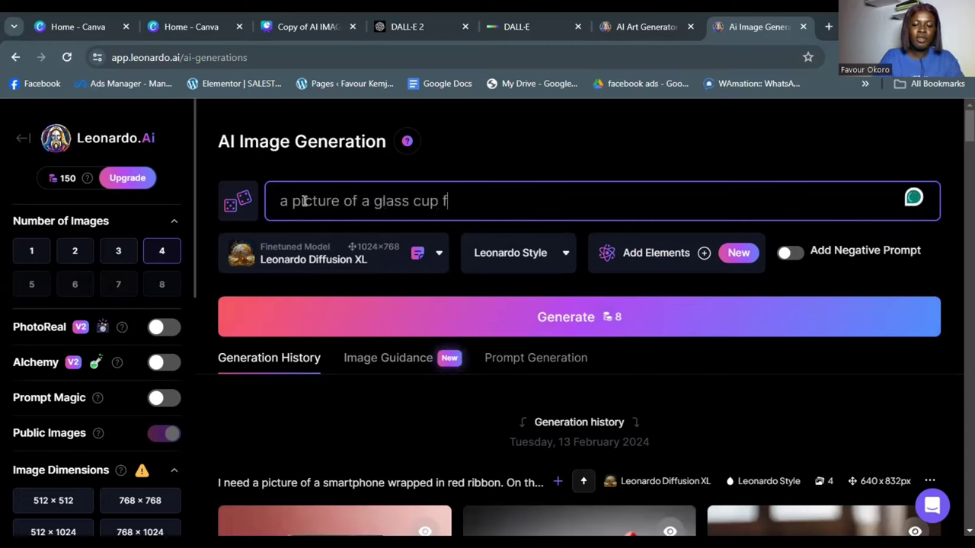
text(illed)
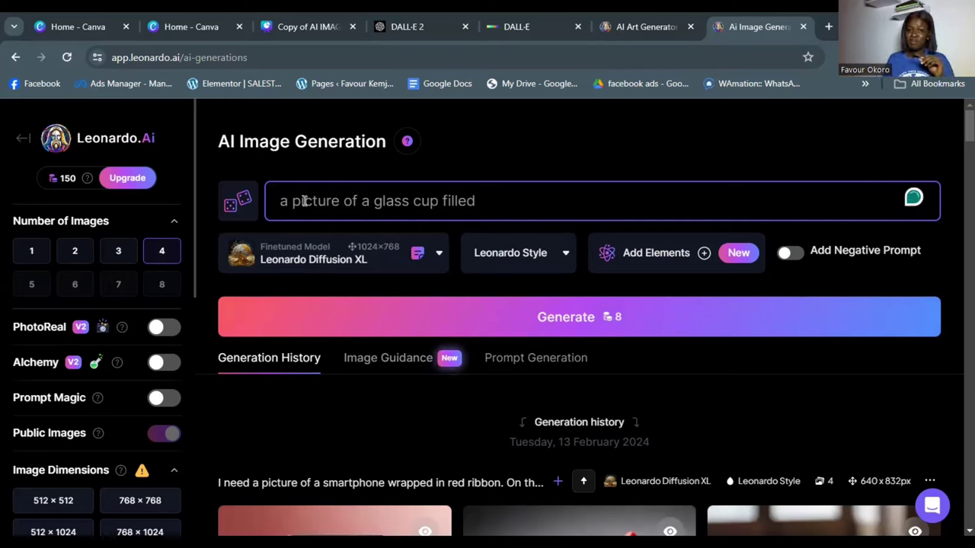
text( with)
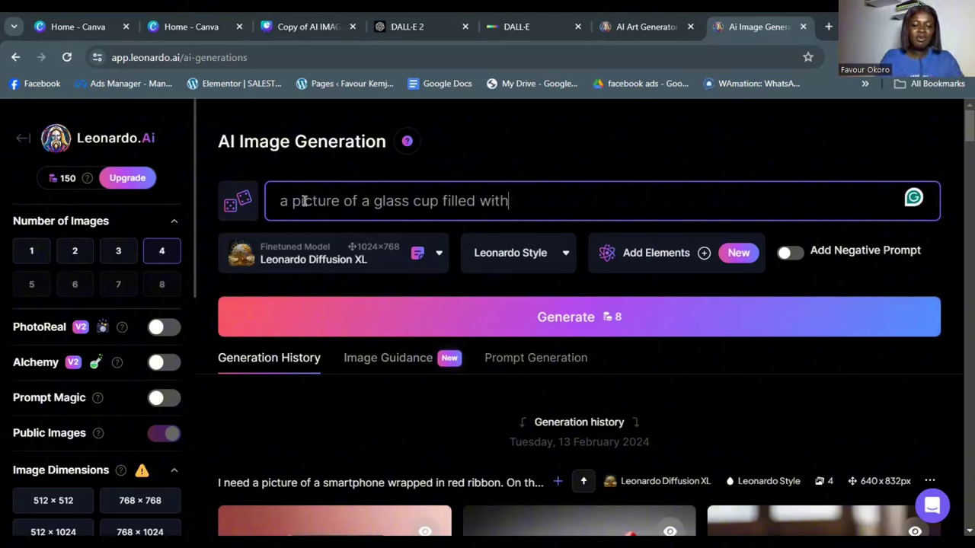
text( milk that)
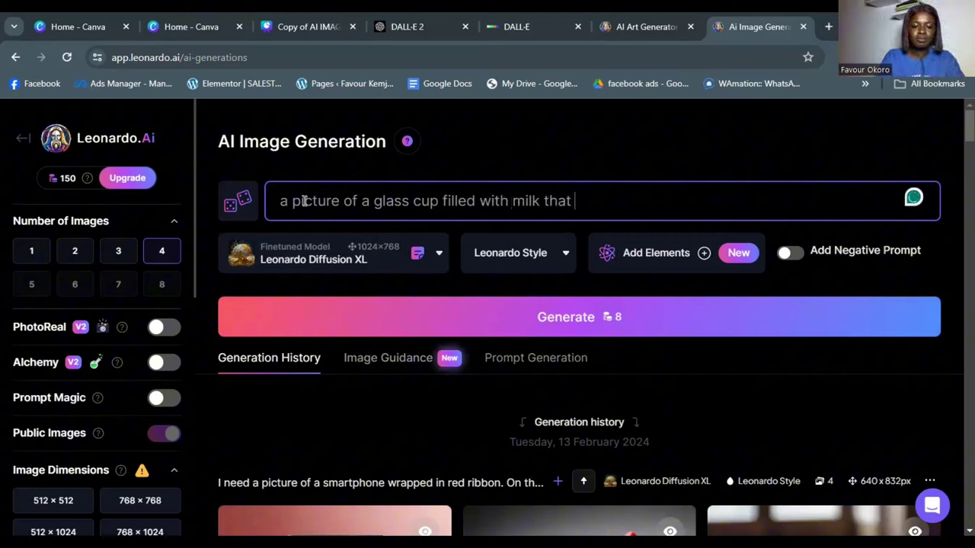
text( is po)
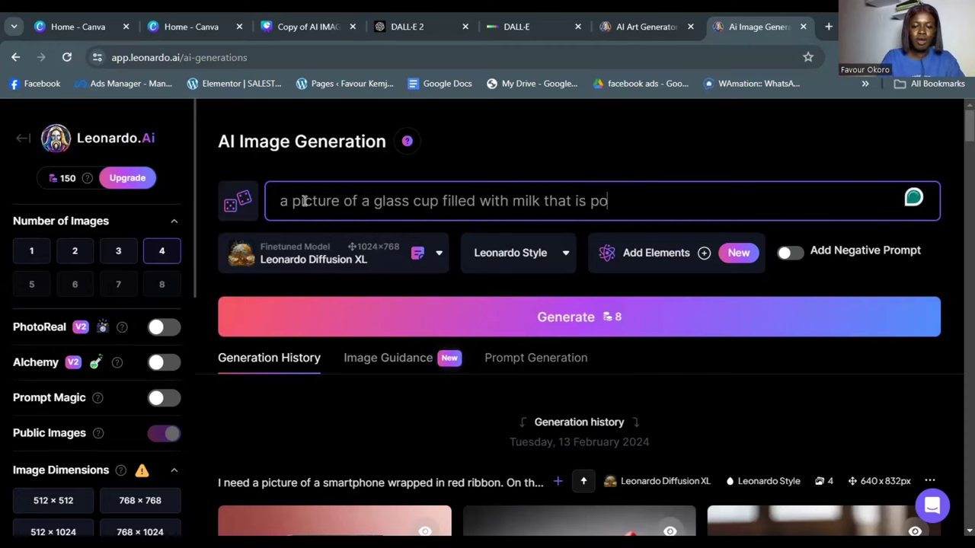
text(uring out asn)
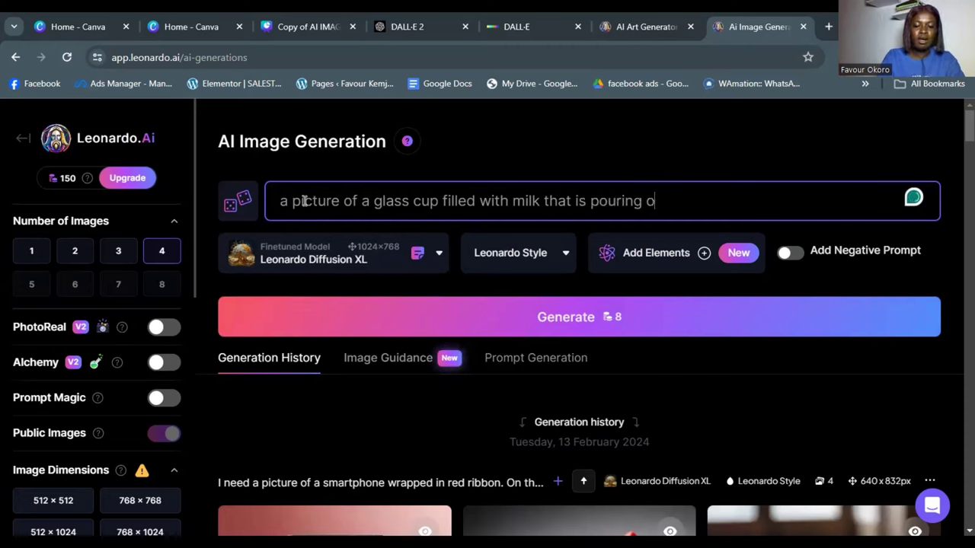
key(BackSpace)
key(BackSpace)
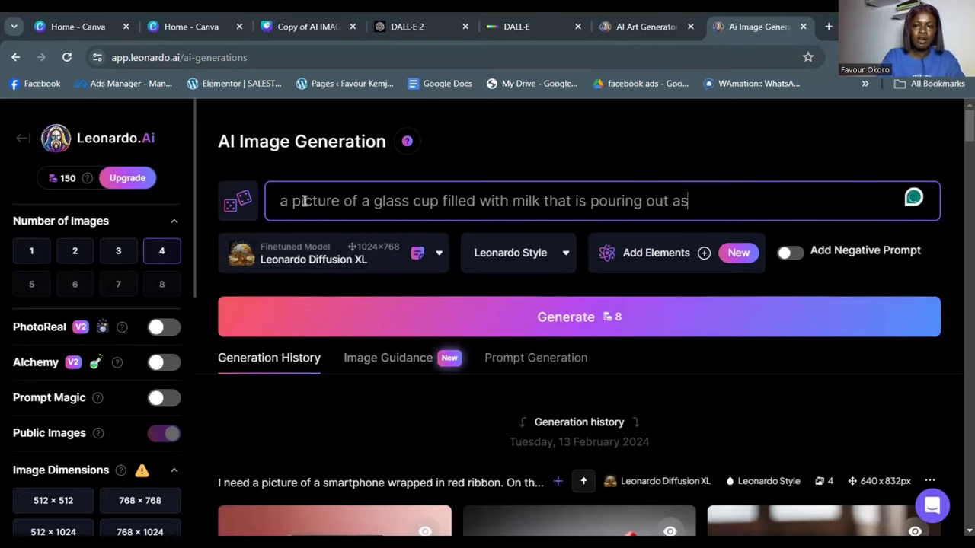
text(ns)
key(BackSpace)
key(BackSpace)
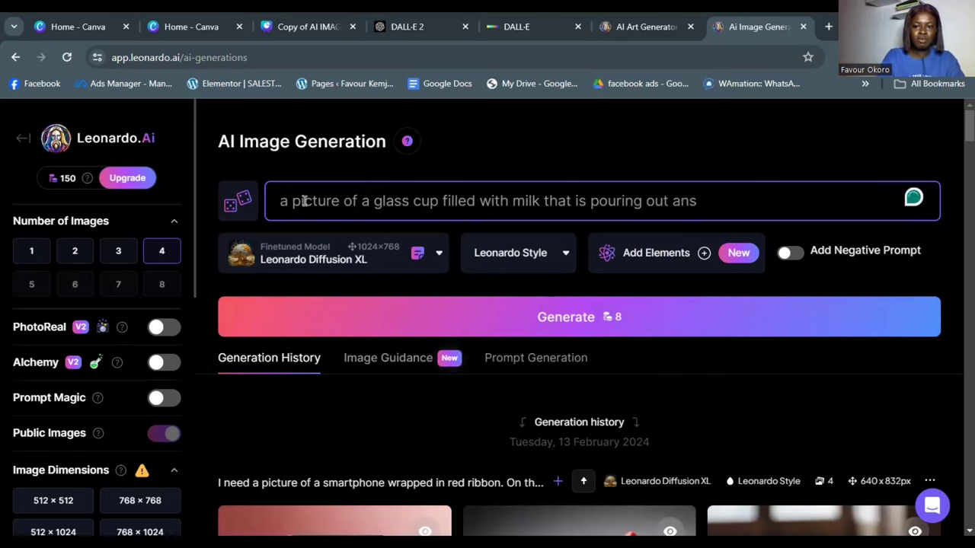
text(d forming as)
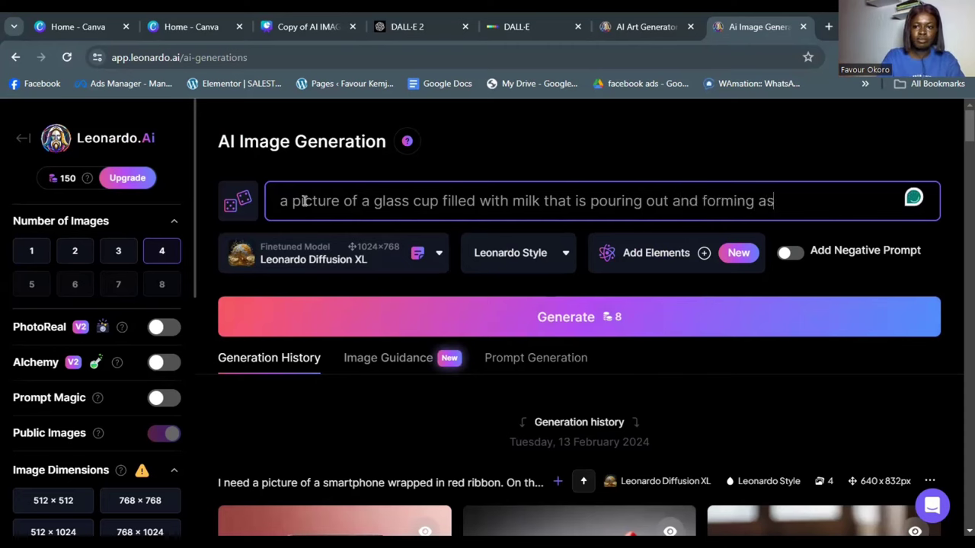
key(BackSpace)
text(pool on )
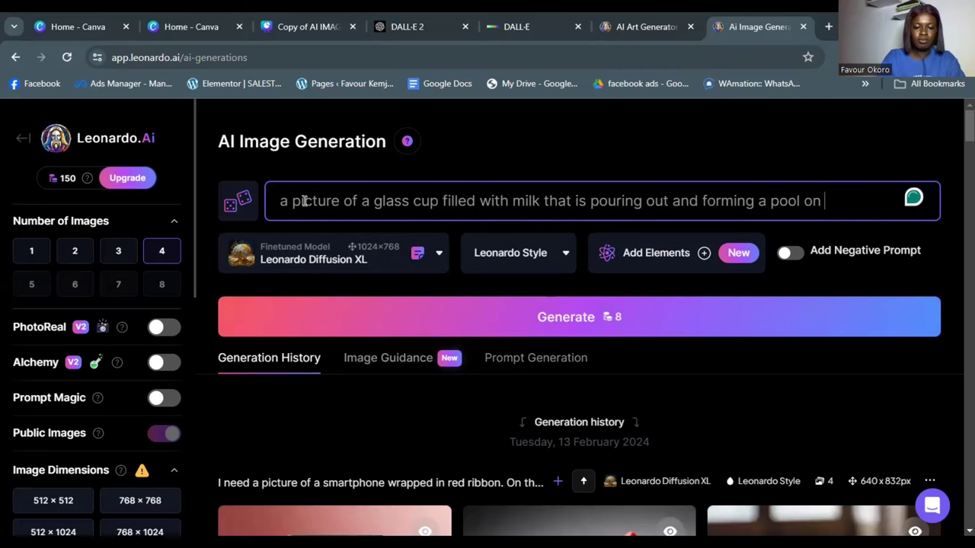
text(the wood)
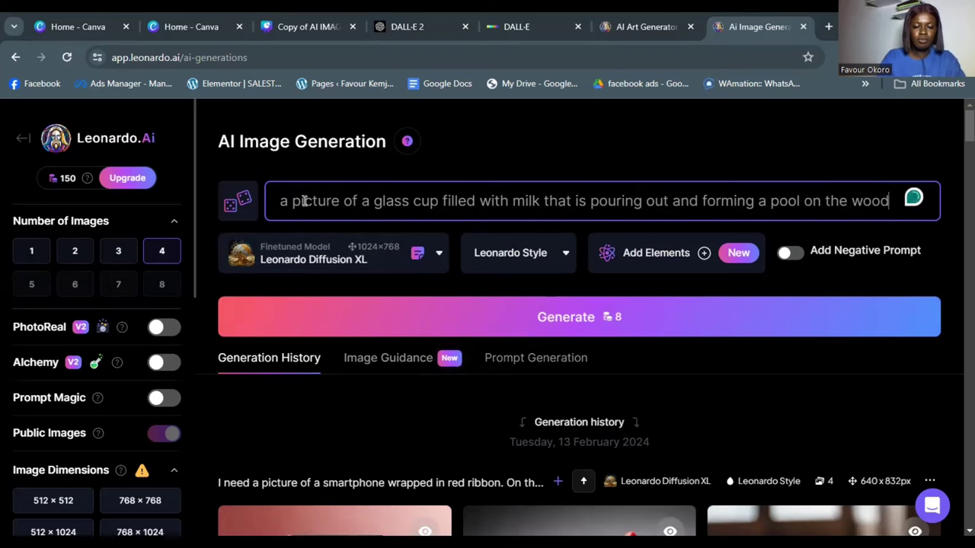
text(en table)
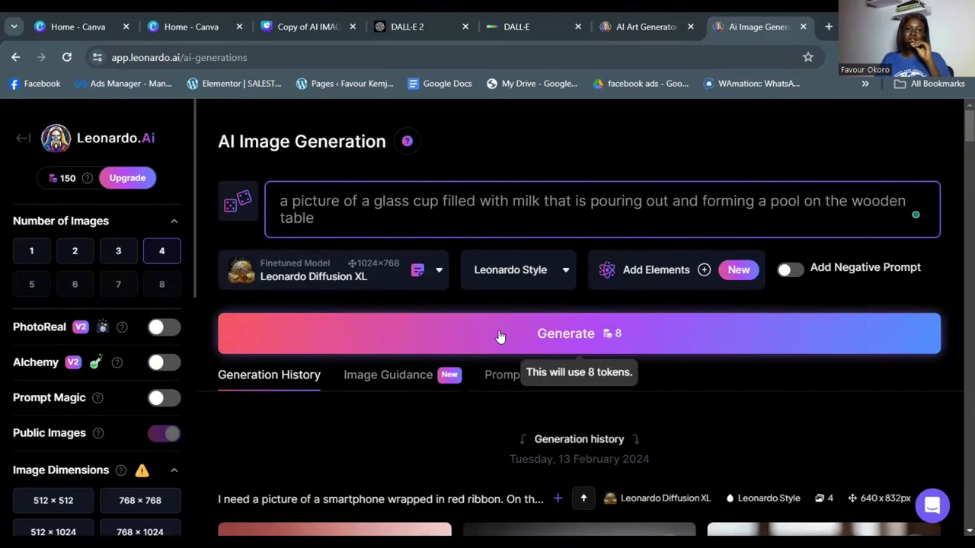
Step: Generate four 640×832px milk-pouring images and scroll through them in Generation History
click(584, 333)
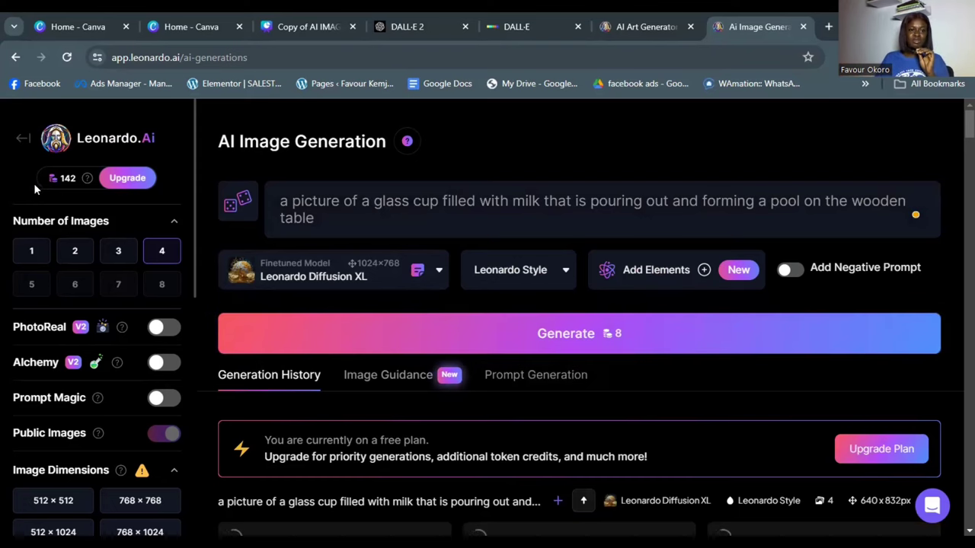
scroll(594, 295, down, 1)
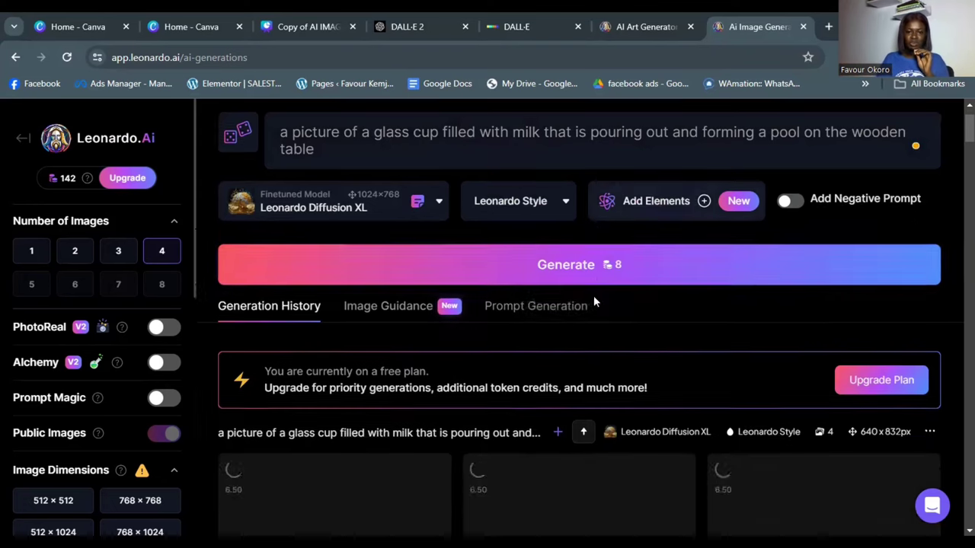
scroll(591, 298, down, 3)
scroll(592, 298, up, 1)
scroll(591, 298, down, 1)
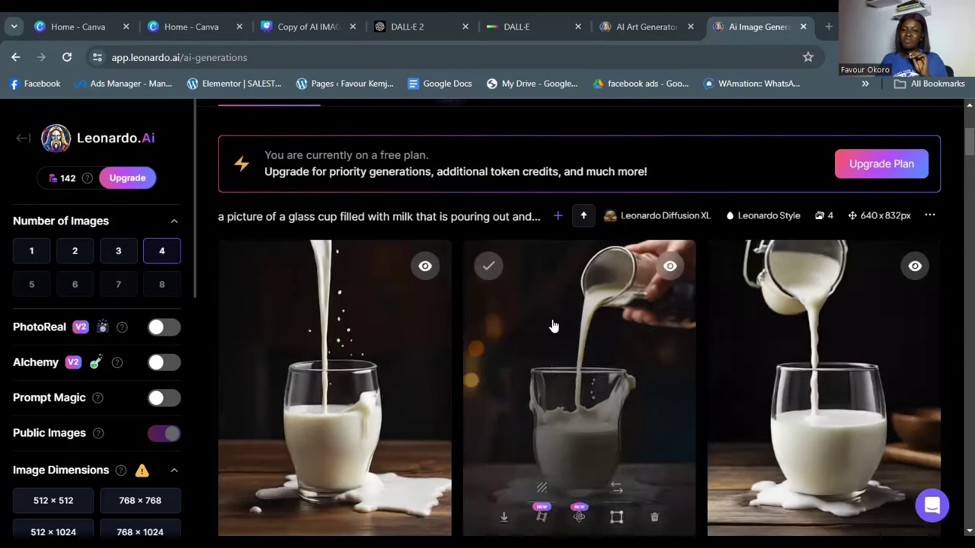
scroll(563, 326, down, 2)
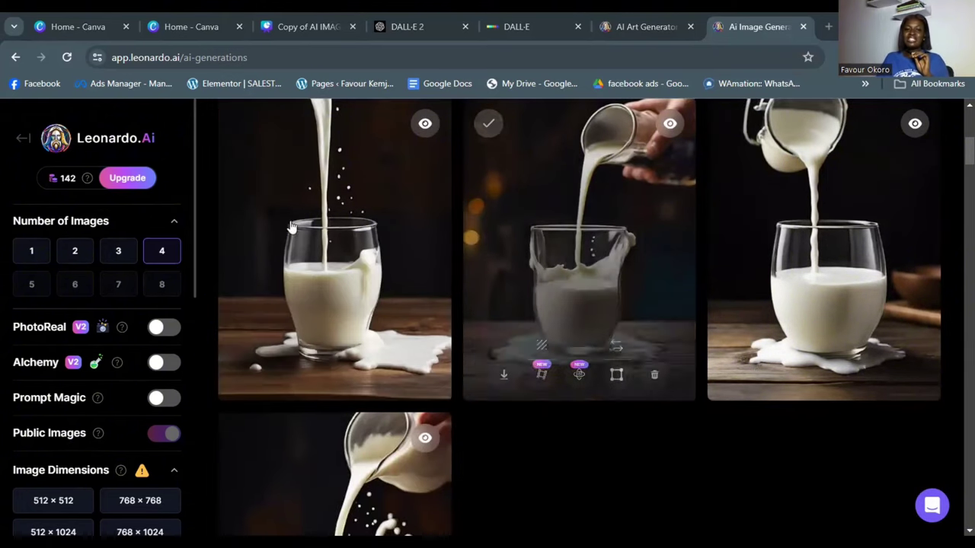
scroll(396, 390, down, 2)
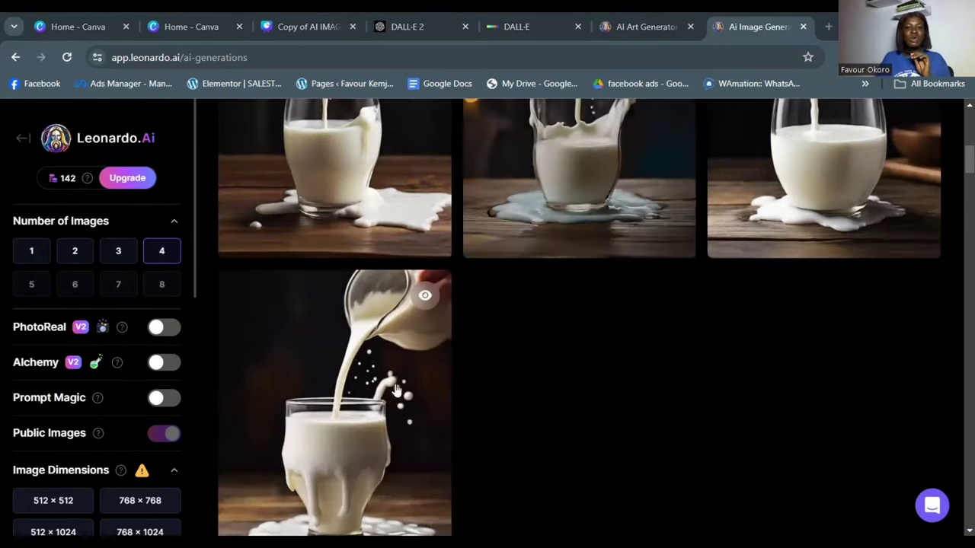
scroll(361, 283, up, 2)
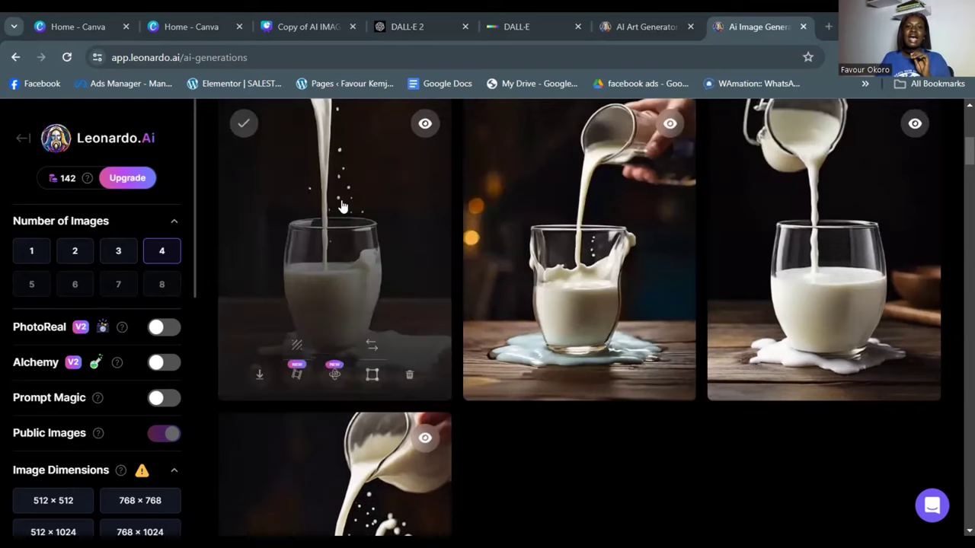
Step: Save the first milk image as a WEBP into Downloads and close the full-size view
click(342, 207)
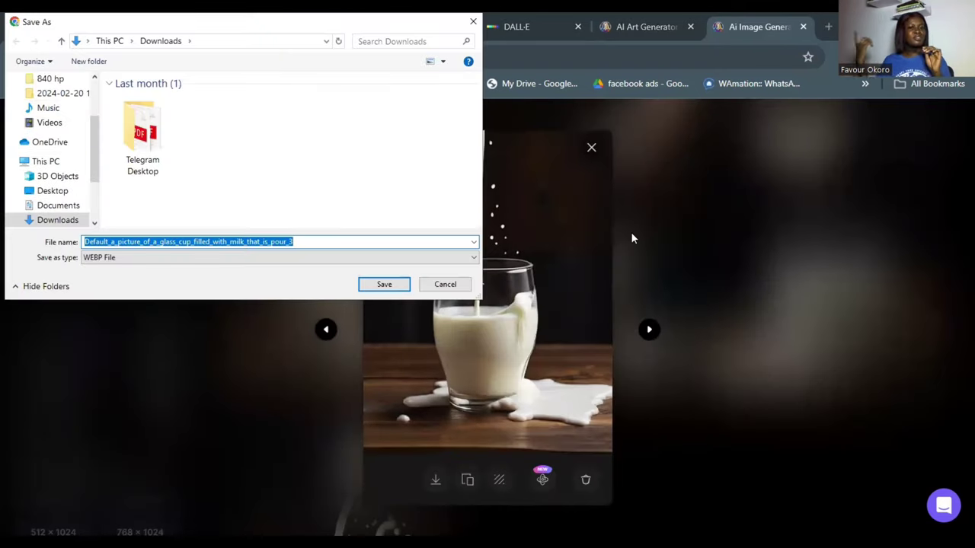
click(375, 284)
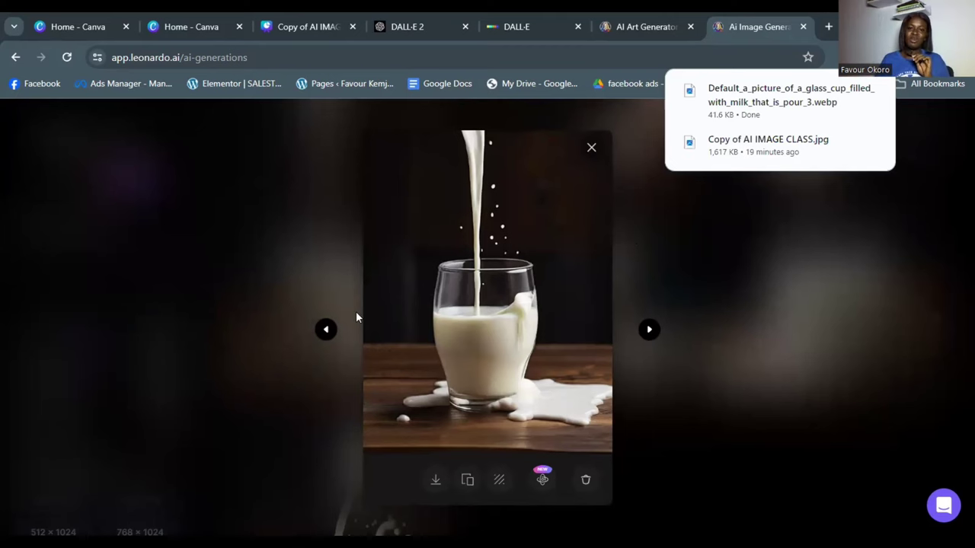
click(592, 148)
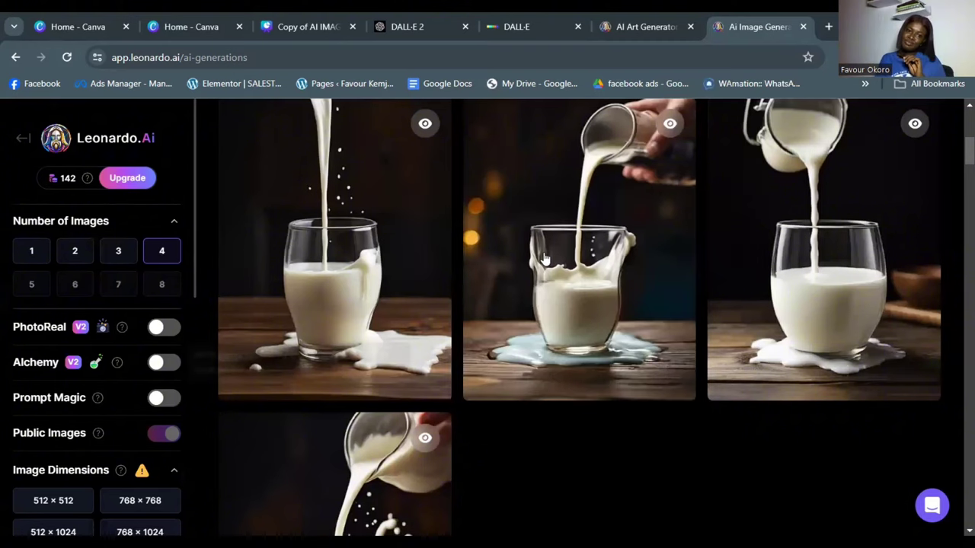
Step: Switch from Leonardo.Ai back to the Canva home tab
scroll(495, 270, down, 2)
scroll(403, 343, down, 1)
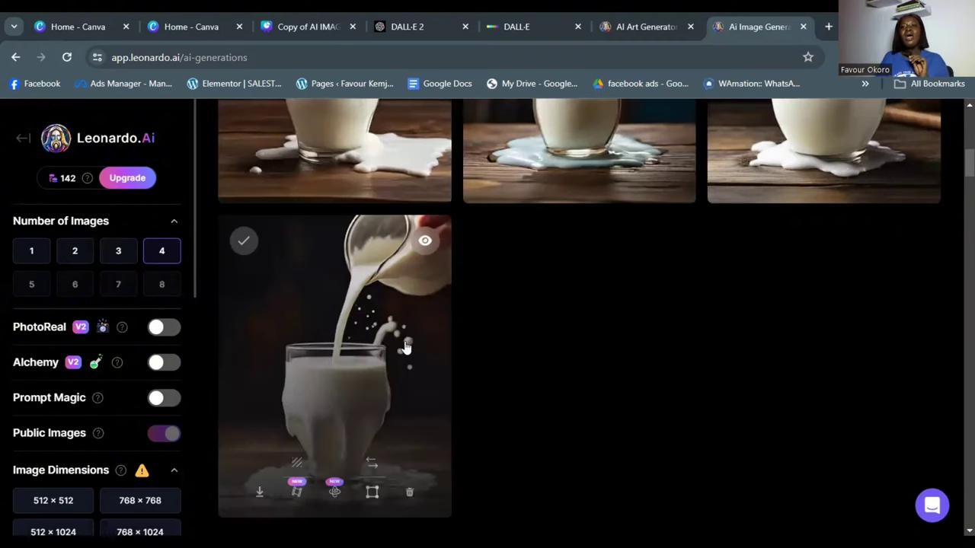
scroll(405, 347, up, 3)
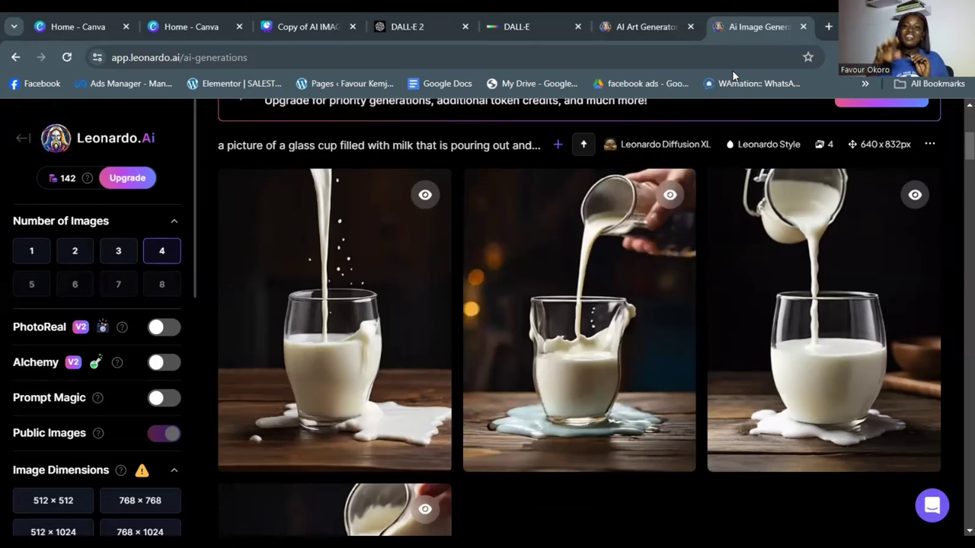
click(101, 18)
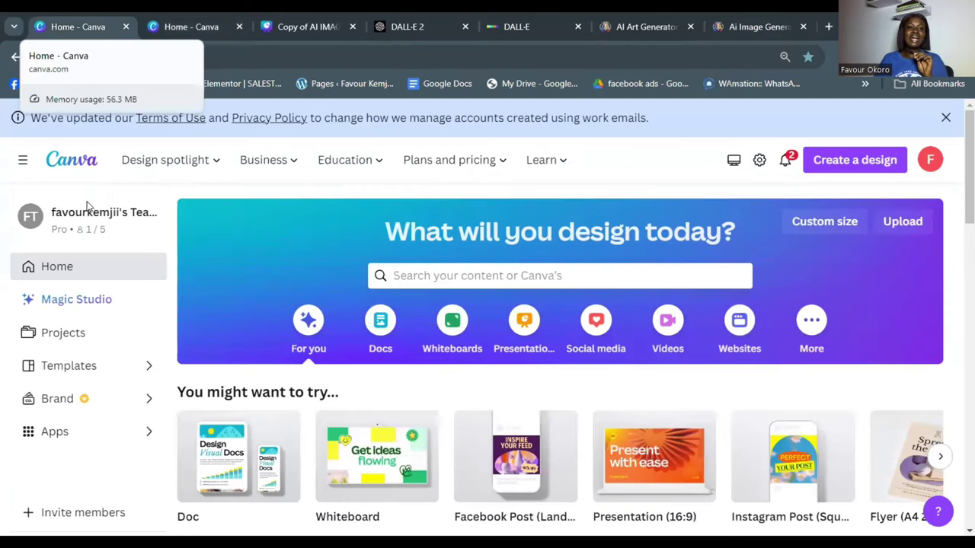
mouse_move(375, 141)
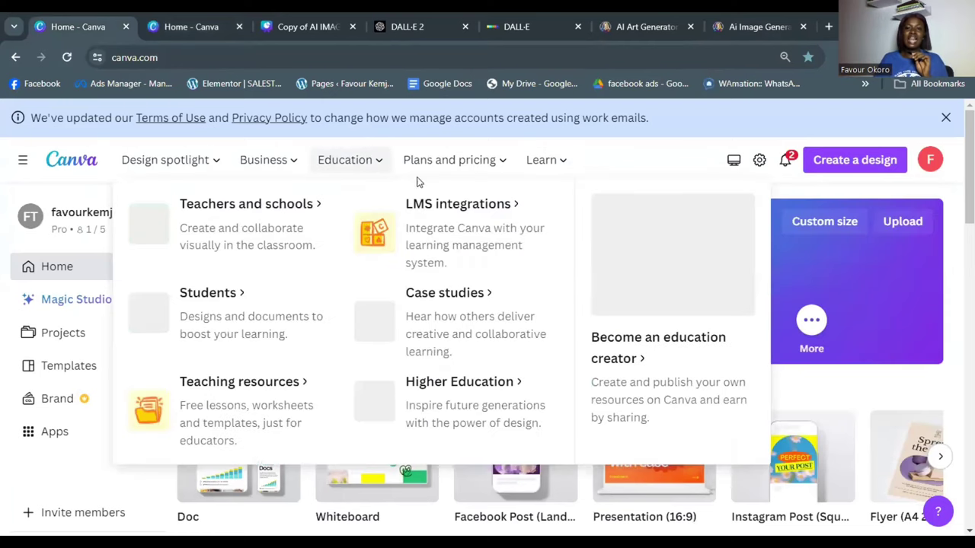
mouse_move(451, 199)
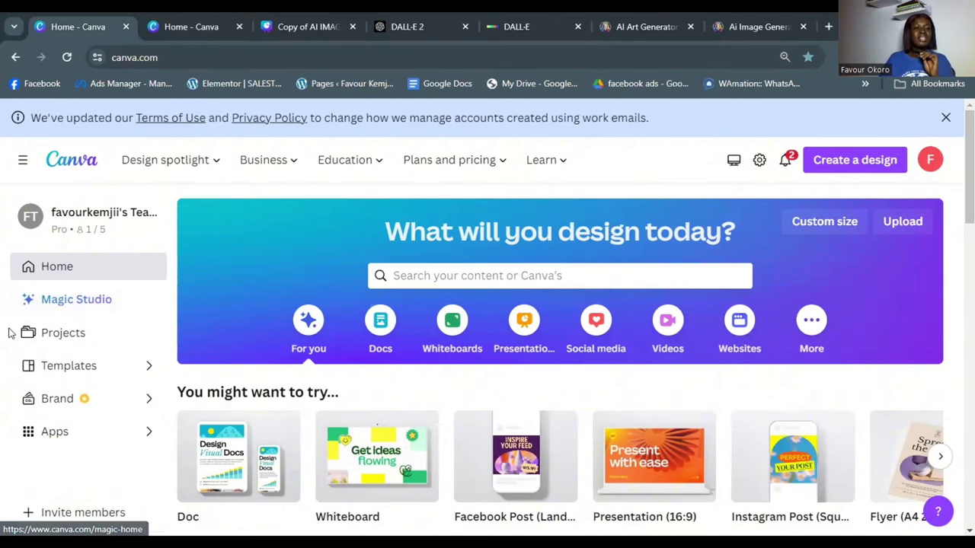
Step: Open Magic Studio, scroll down to Magic Media, and choose the Text to Image card
click(79, 309)
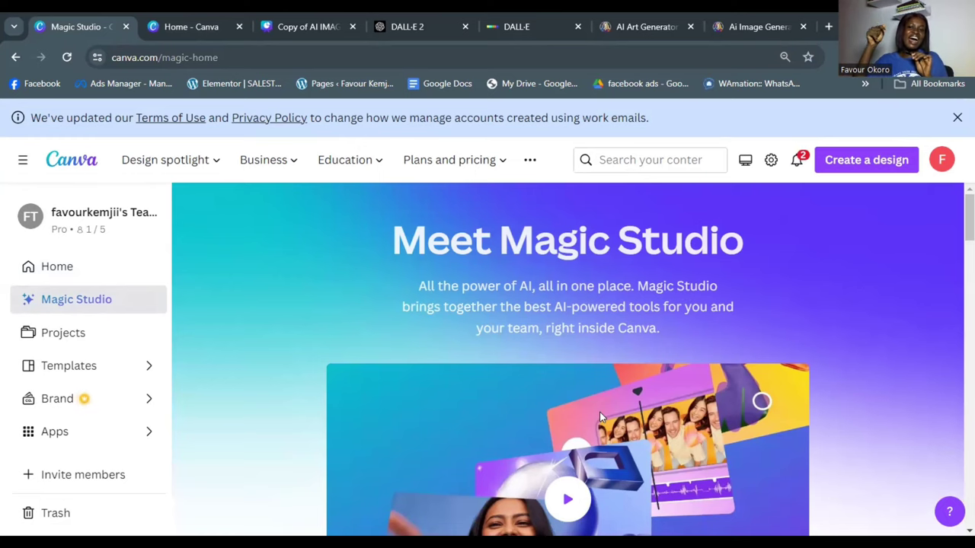
scroll(666, 311, down, 1)
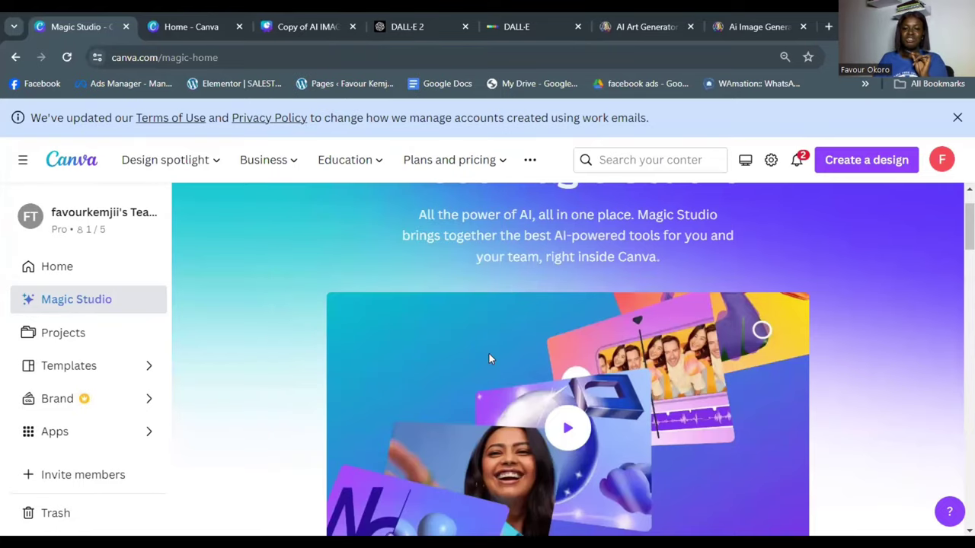
scroll(490, 359, down, 7)
scroll(426, 370, up, 2)
scroll(431, 376, up, 2)
scroll(549, 388, down, 2)
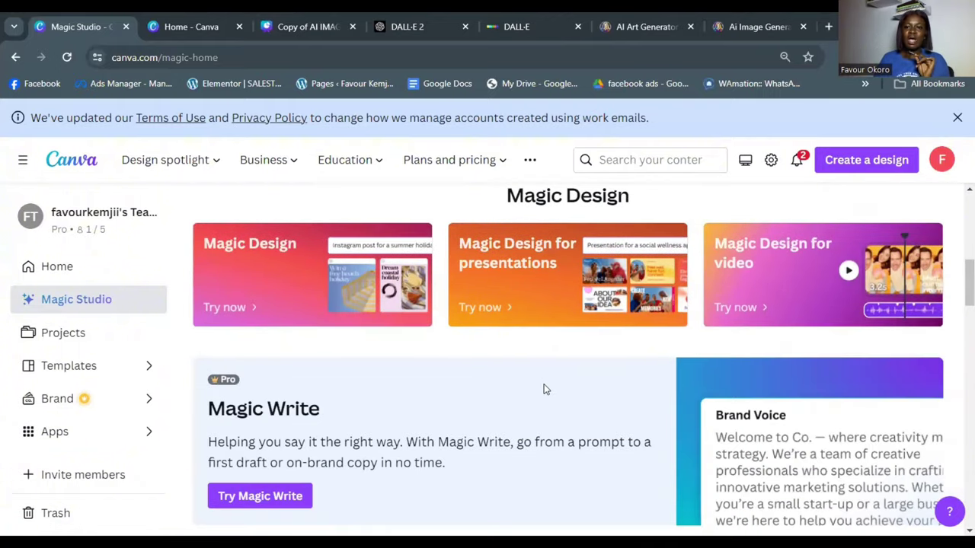
scroll(543, 389, up, 10)
scroll(571, 251, down, 10)
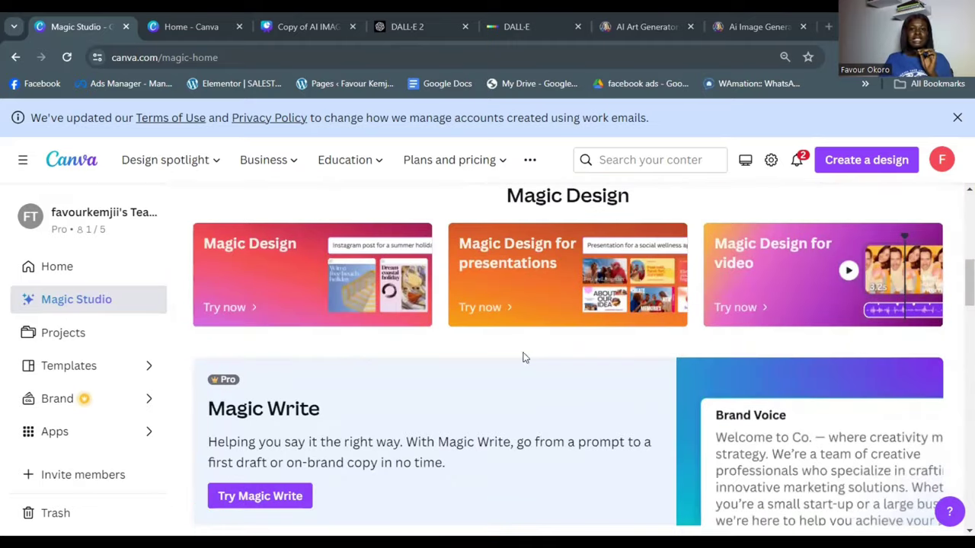
scroll(538, 348, down, 3)
scroll(537, 354, down, 6)
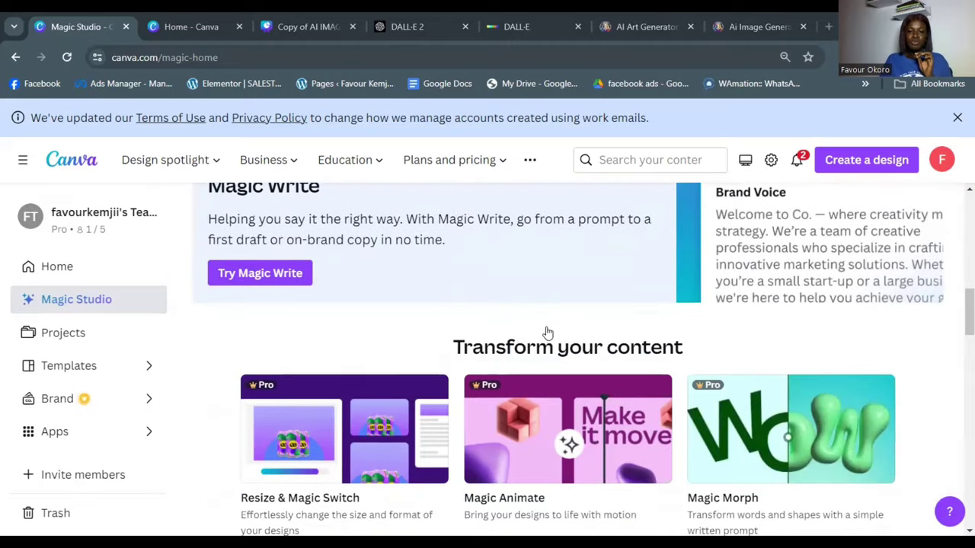
scroll(545, 340, up, 2)
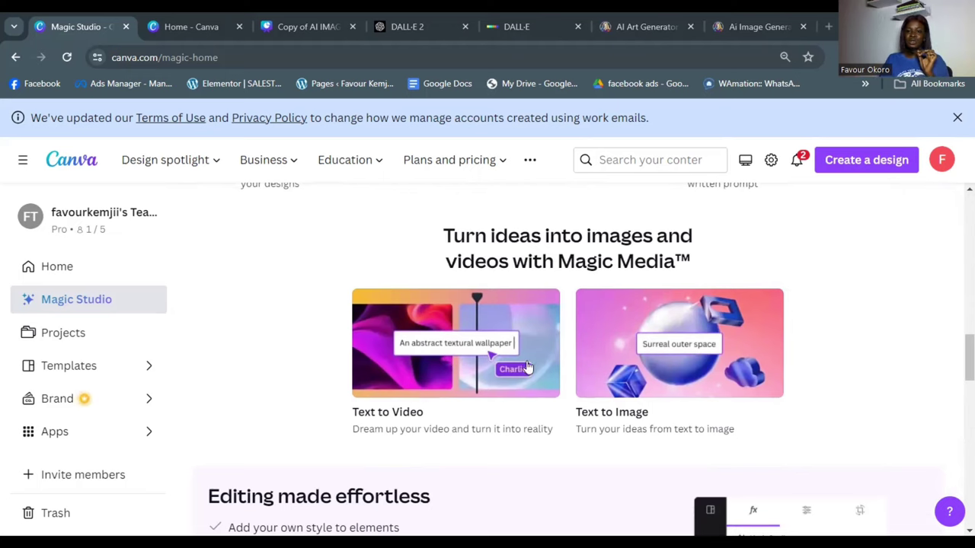
click(671, 363)
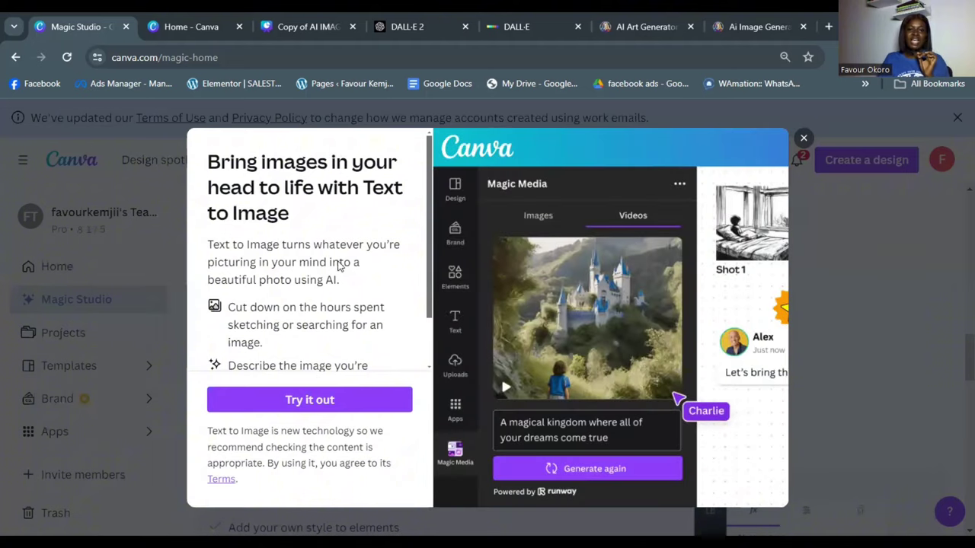
Step: Launch Canva's Text to Image Instagram Post, then return to the Leonardo.Ai generations tab
click(303, 402)
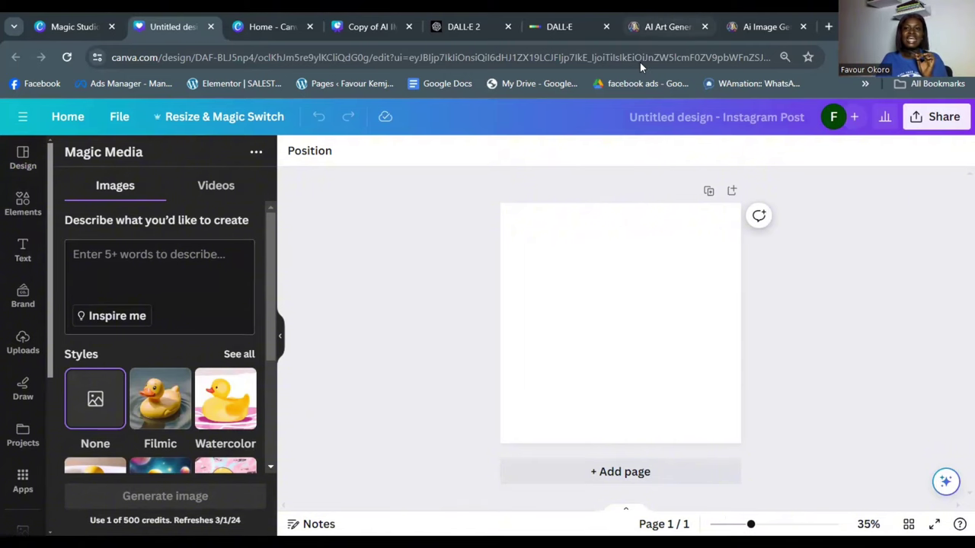
click(661, 26)
click(731, 29)
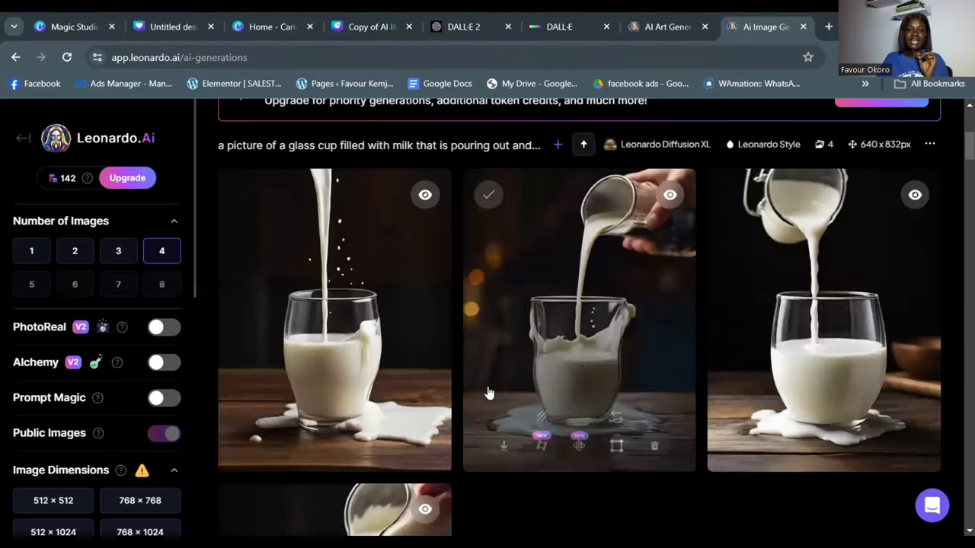
Step: Copy the milk-pouring prompt text from the Leonardo.Ai prompt box
scroll(488, 392, up, 5)
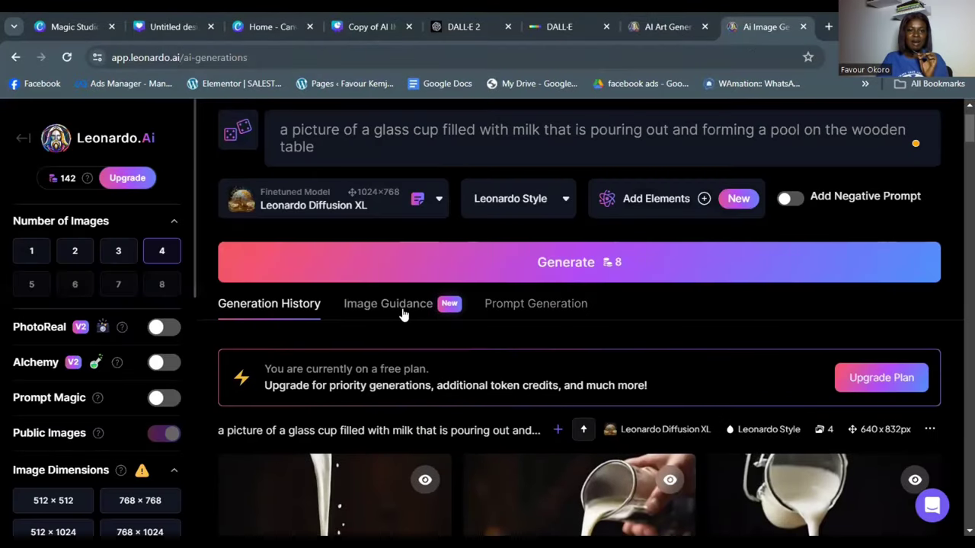
scroll(404, 314, up, 2)
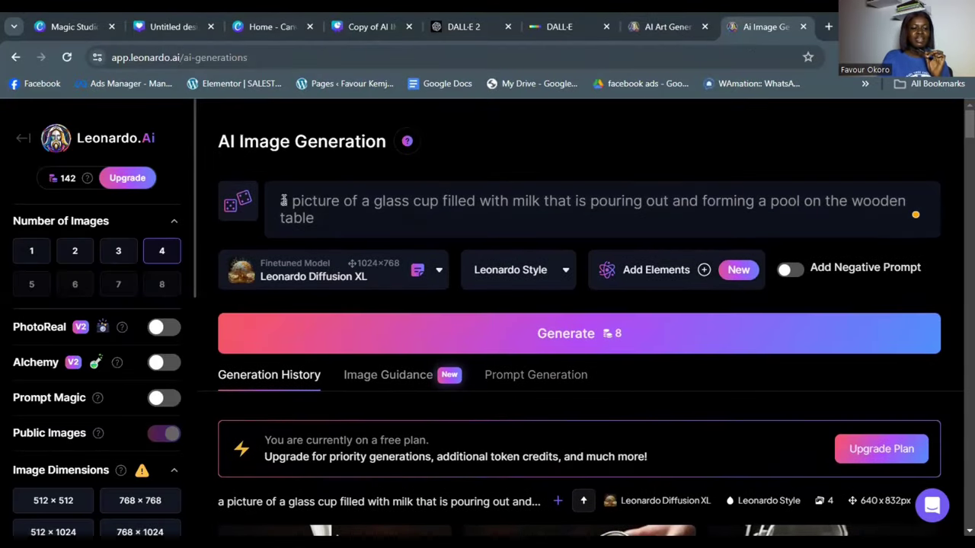
key(ctrl+a)
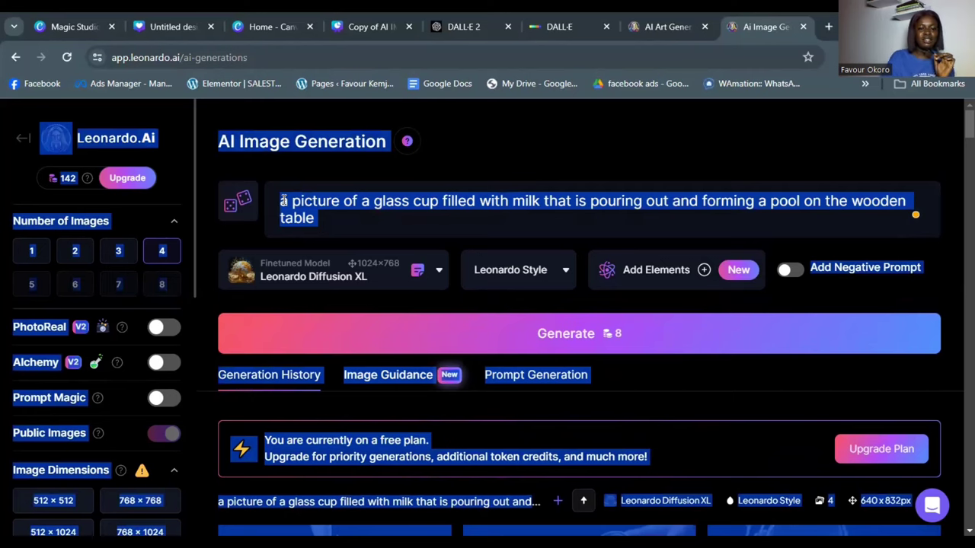
click(345, 224)
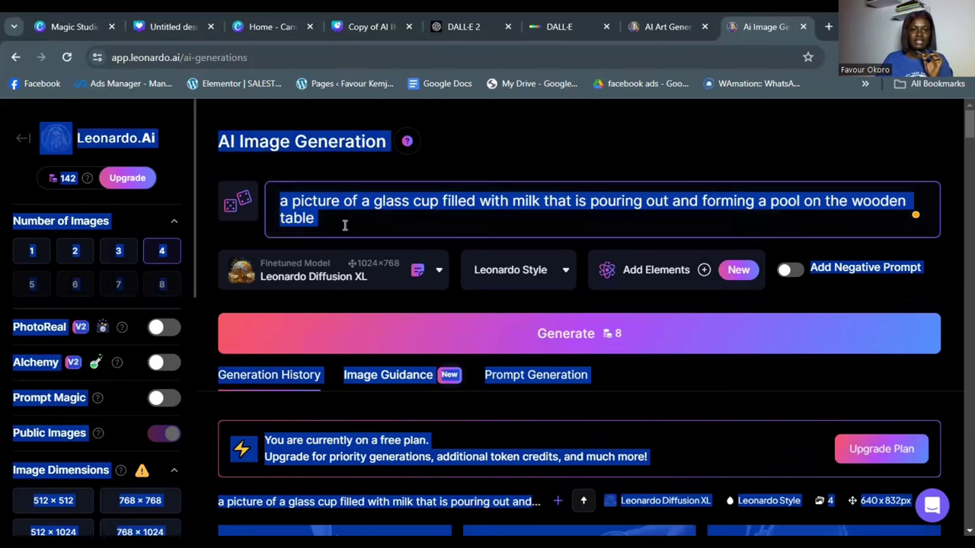
click(345, 224)
key(ctrl+a)
right_click(309, 213)
click(335, 279)
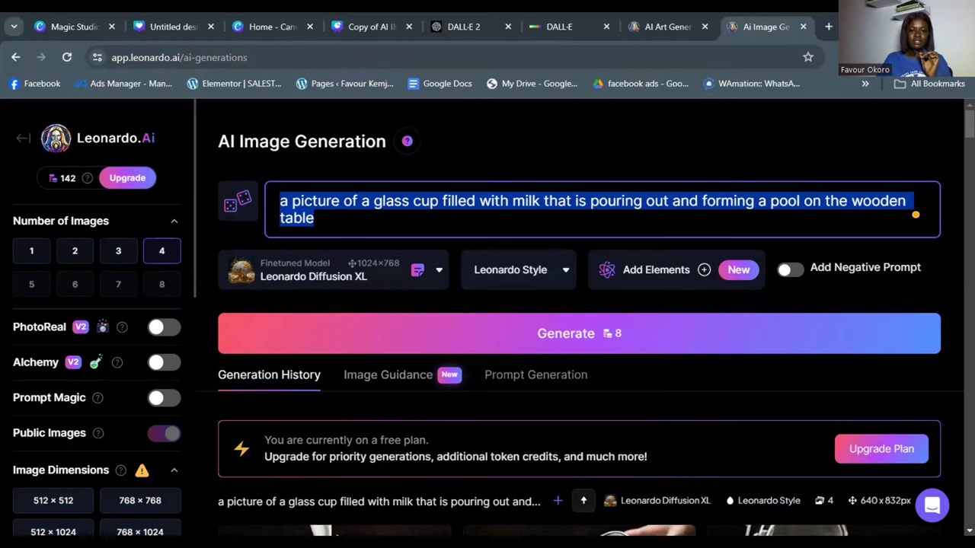
Step: Paste the prompt into Canva's Magic Media image description box
key(ctrl+2)
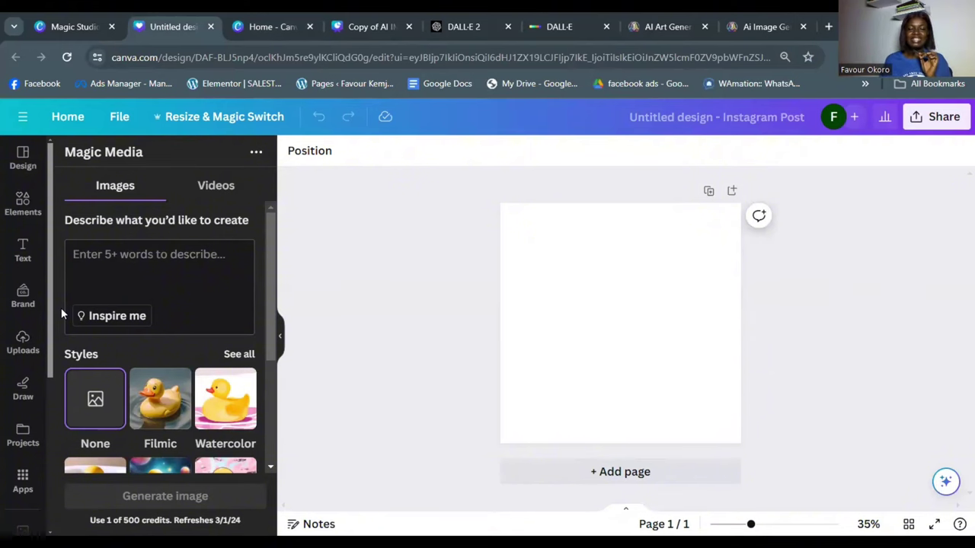
click(105, 257)
key(ctrl+v)
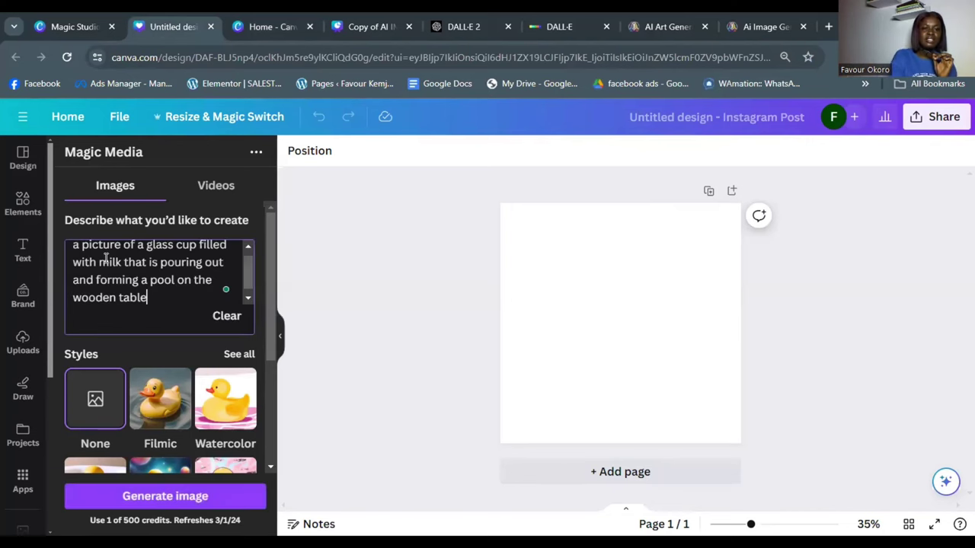
Step: Generate Magic Media images and stretch the pouring-milk result to fill the Instagram Post page
click(149, 497)
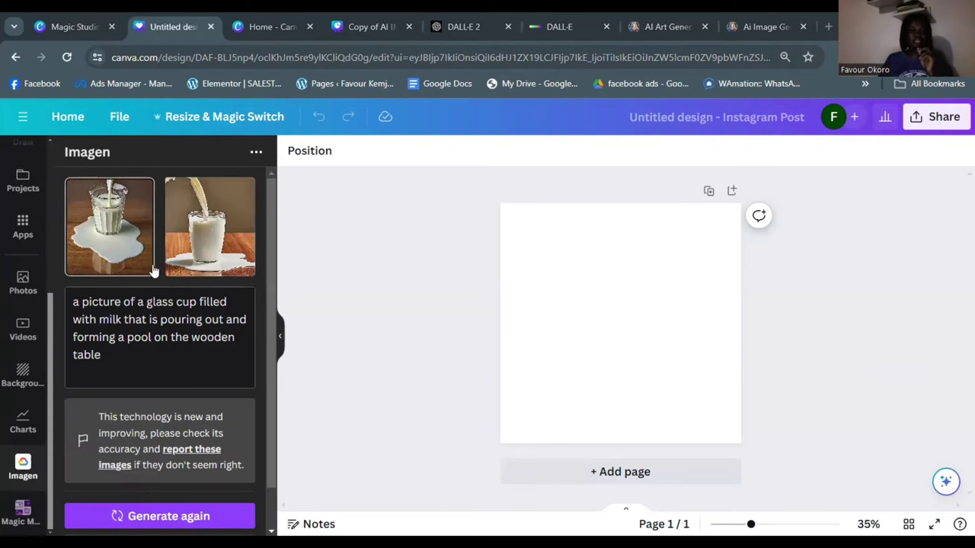
drag(194, 224, 574, 316)
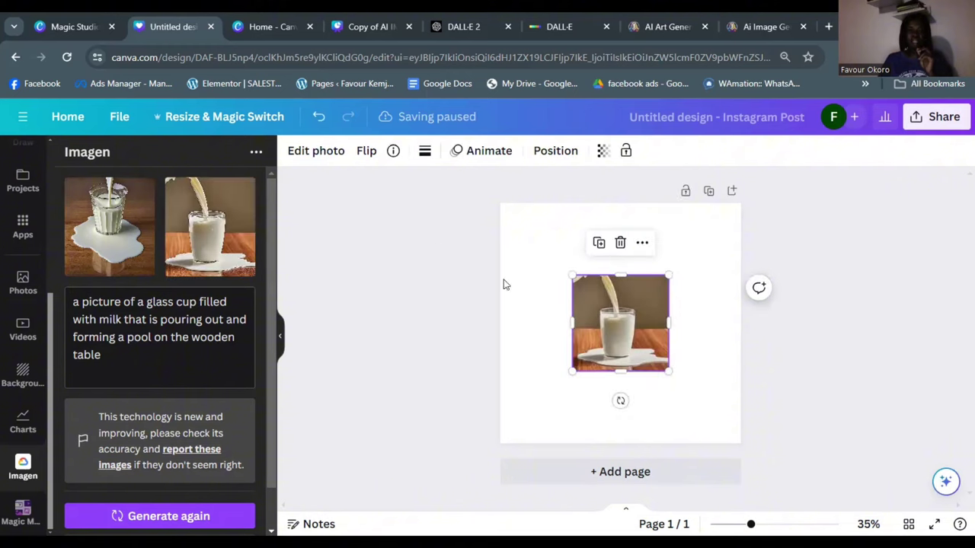
drag(667, 372, 758, 459)
drag(682, 393, 634, 320)
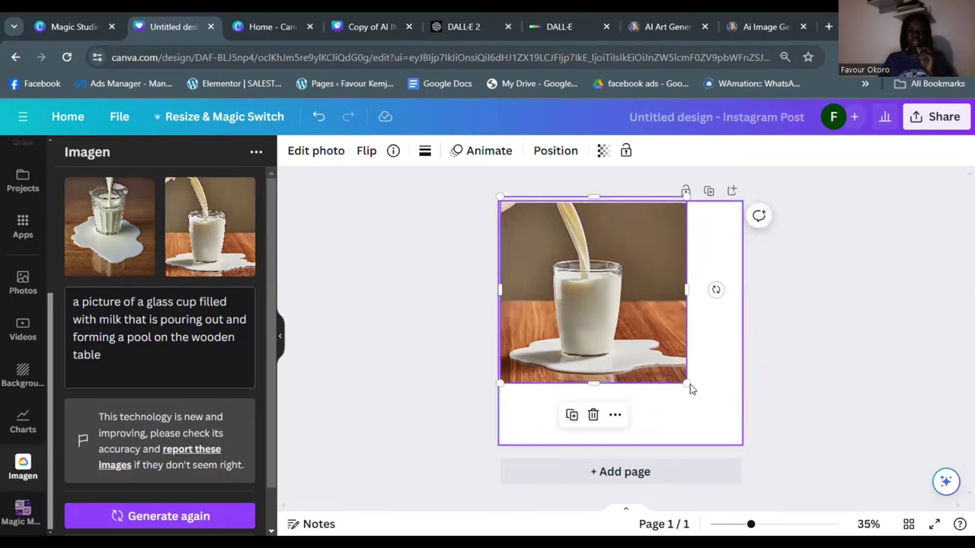
drag(687, 384, 756, 442)
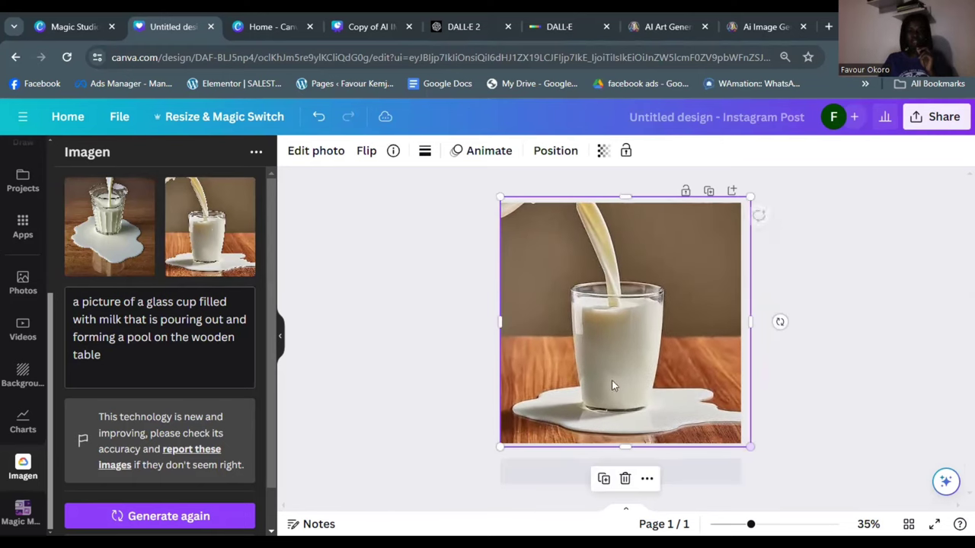
click(450, 266)
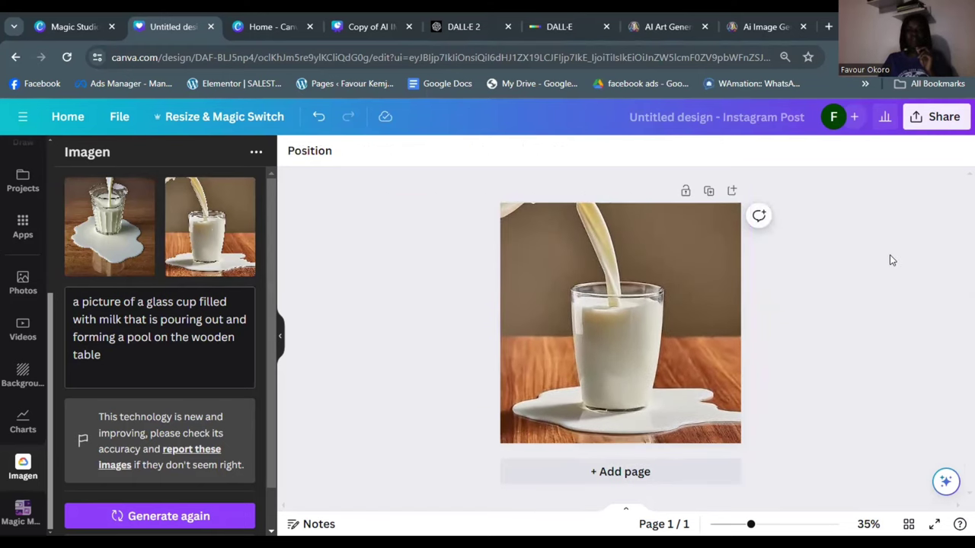
Step: Open the Share download settings, then close them and deselect the milk image
click(942, 117)
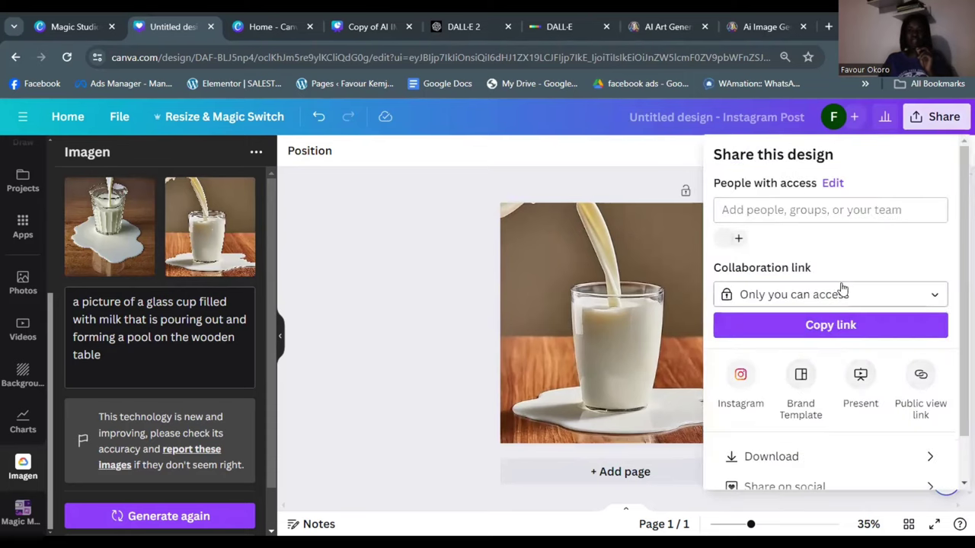
scroll(843, 290, down, 1)
click(768, 411)
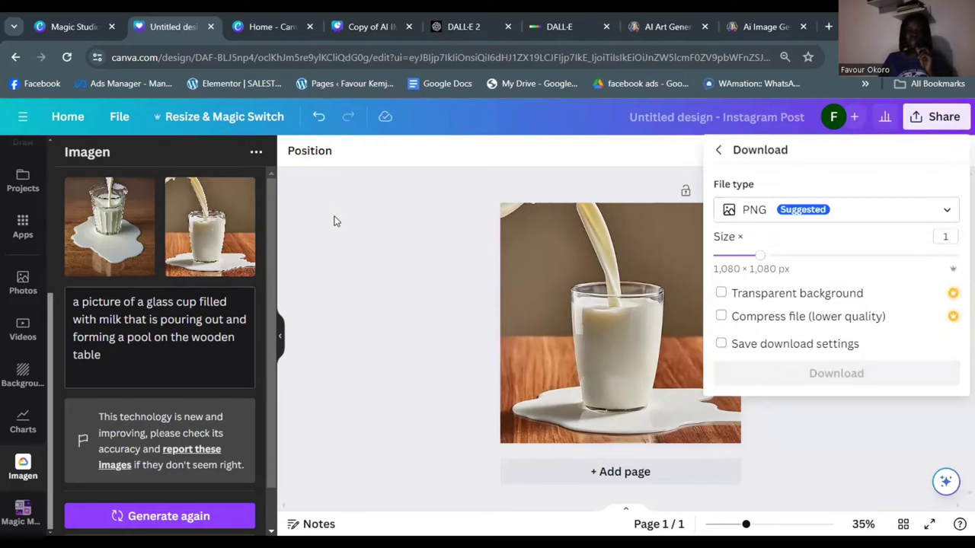
click(410, 245)
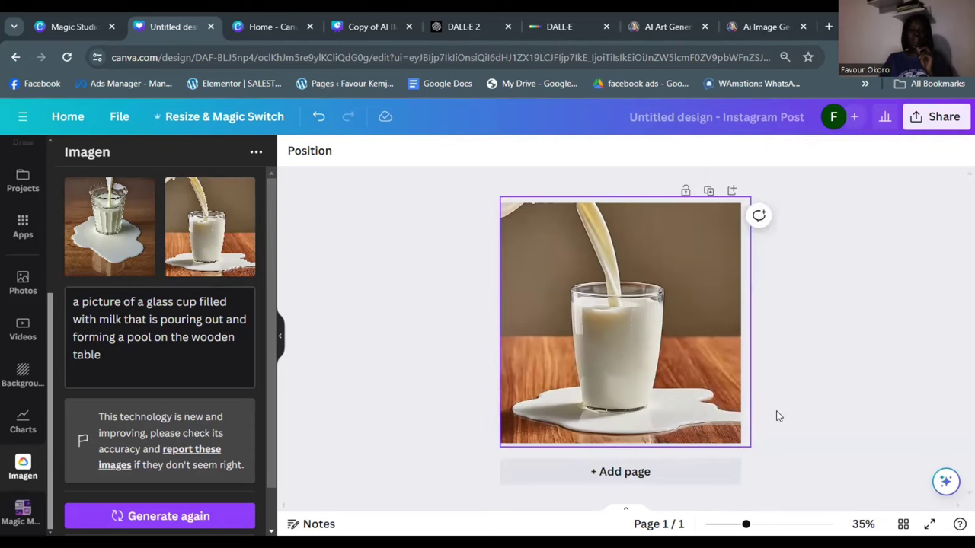
key(Escape)
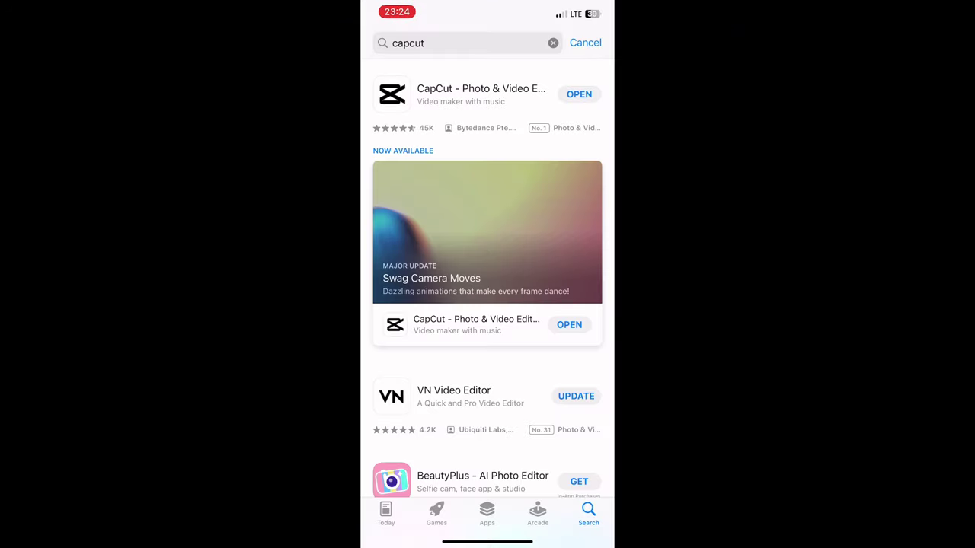
Step: Switch from the App Store to CapCut and open Text to image from the expanded tools
drag(548, 541, 411, 541)
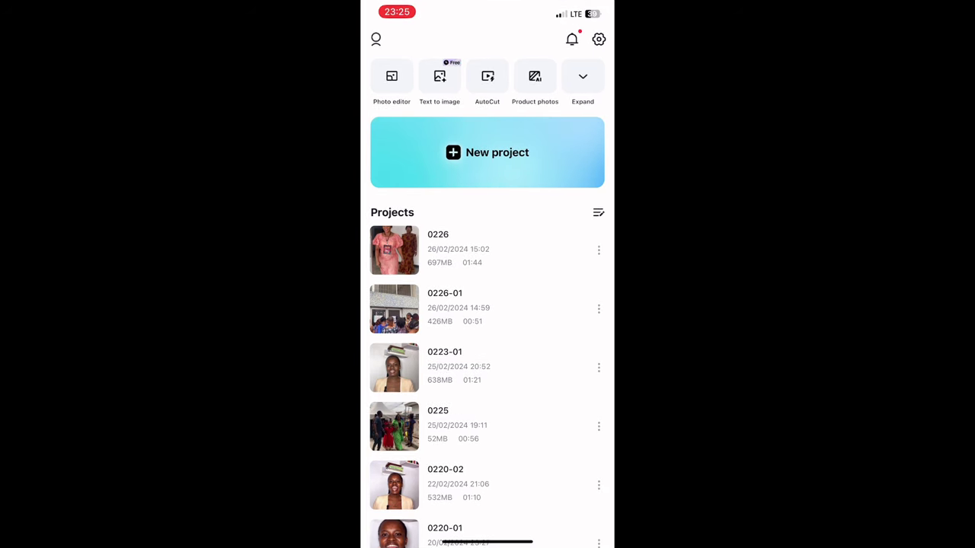
click(582, 82)
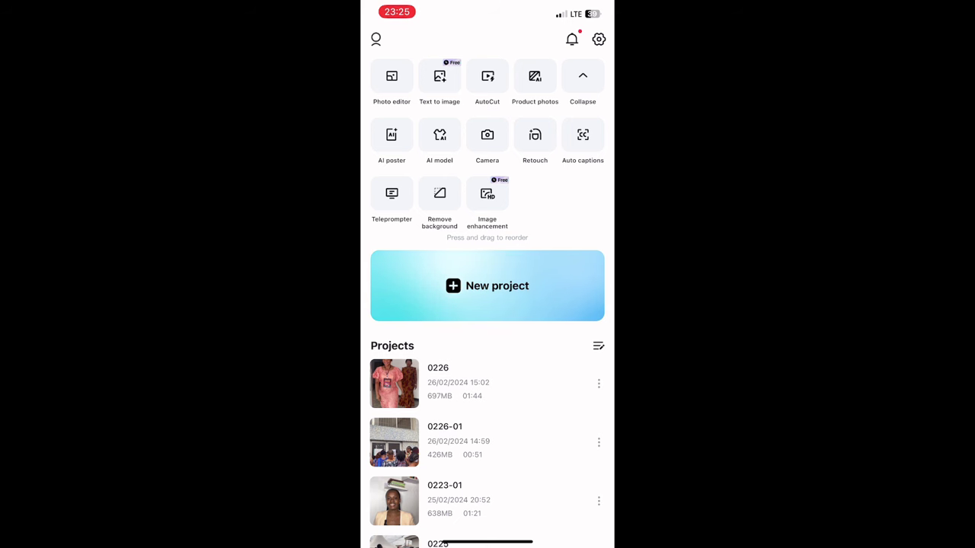
click(439, 80)
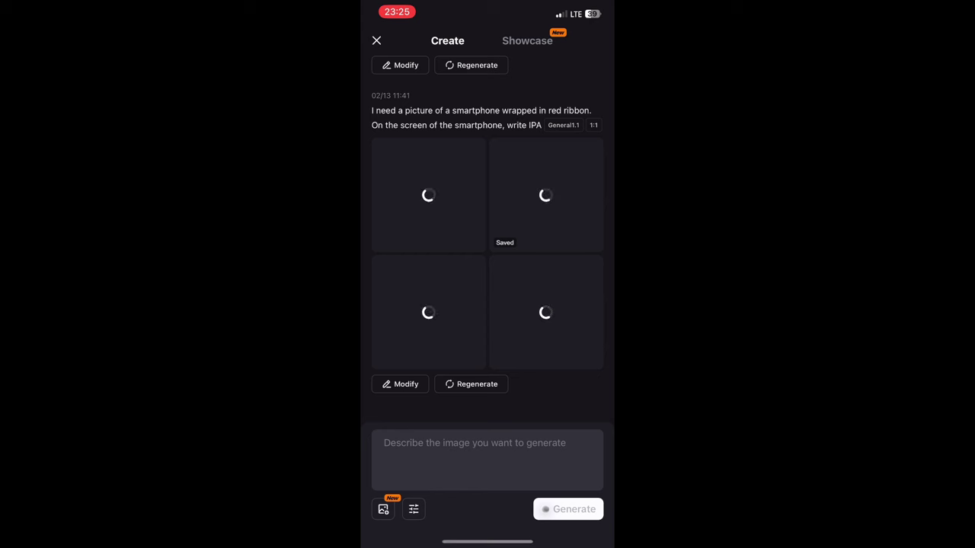
Step: Begin the CapCut prompt with 'A glass cup with milk'
click(473, 453)
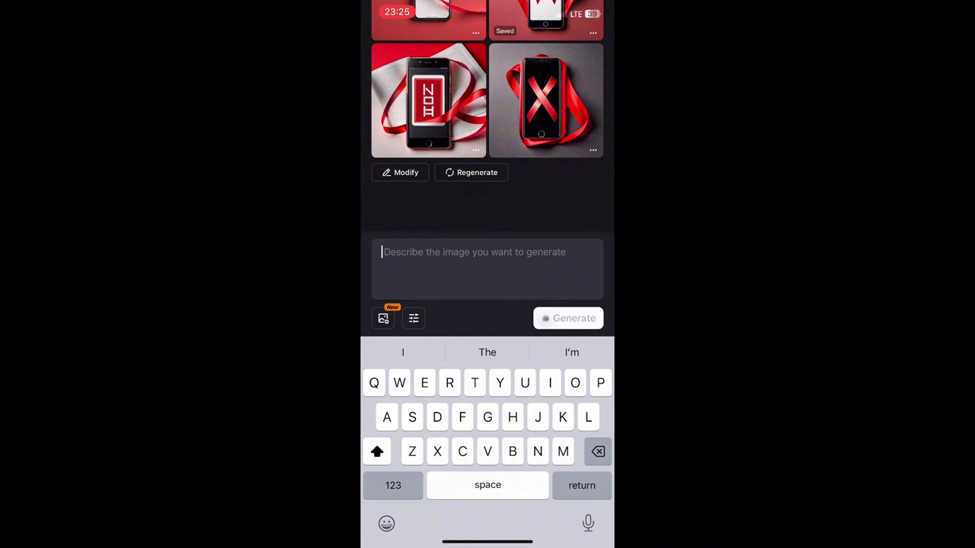
text(A cu)
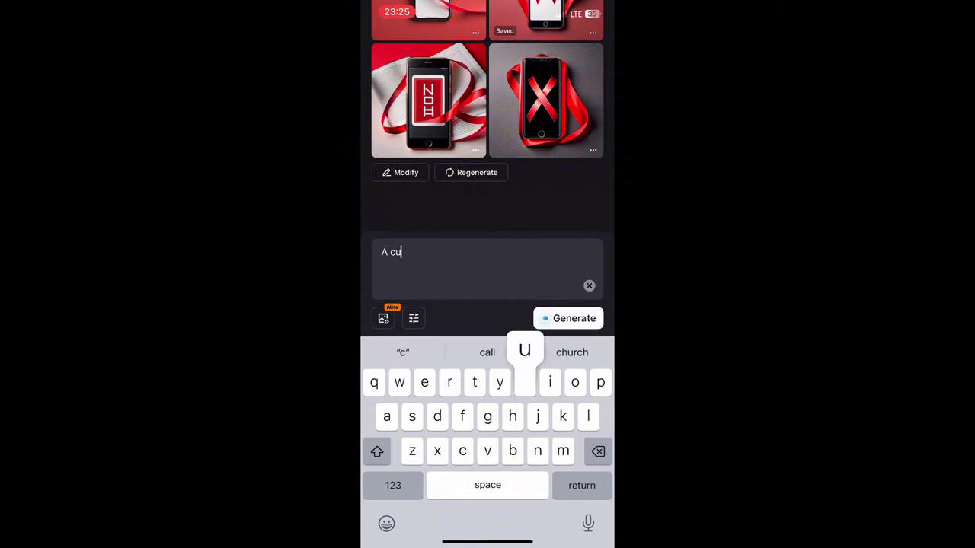
key(BackSpace)
key(BackSpace)
text(glass)
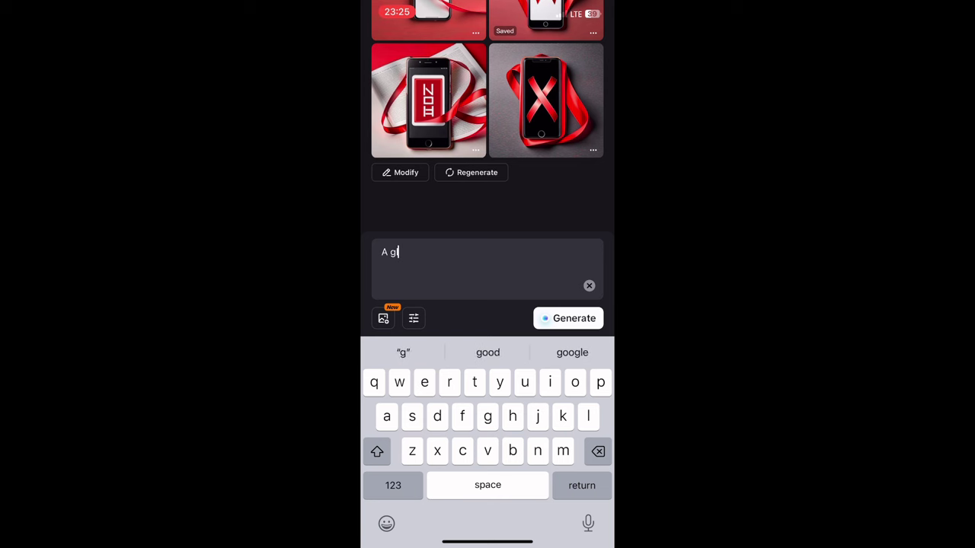
text( cup)
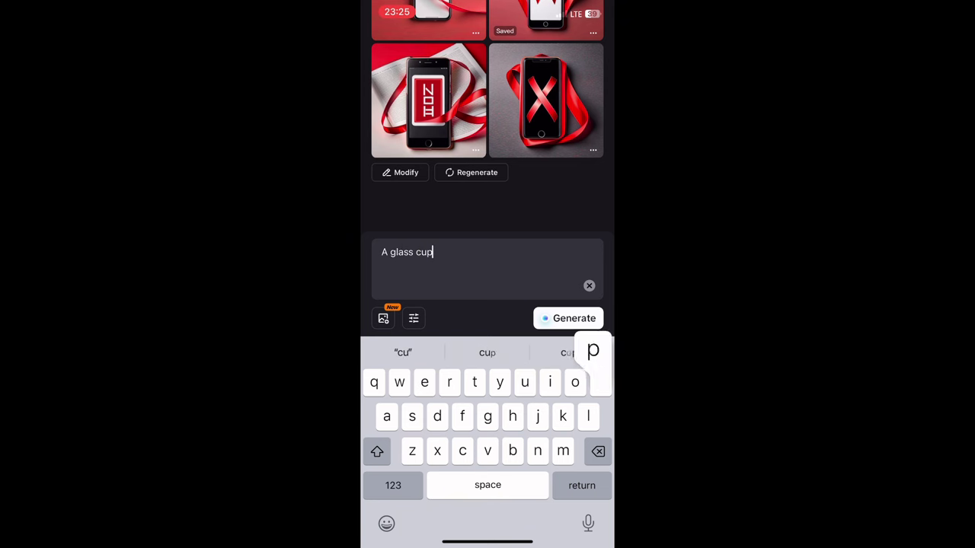
text( of milk)
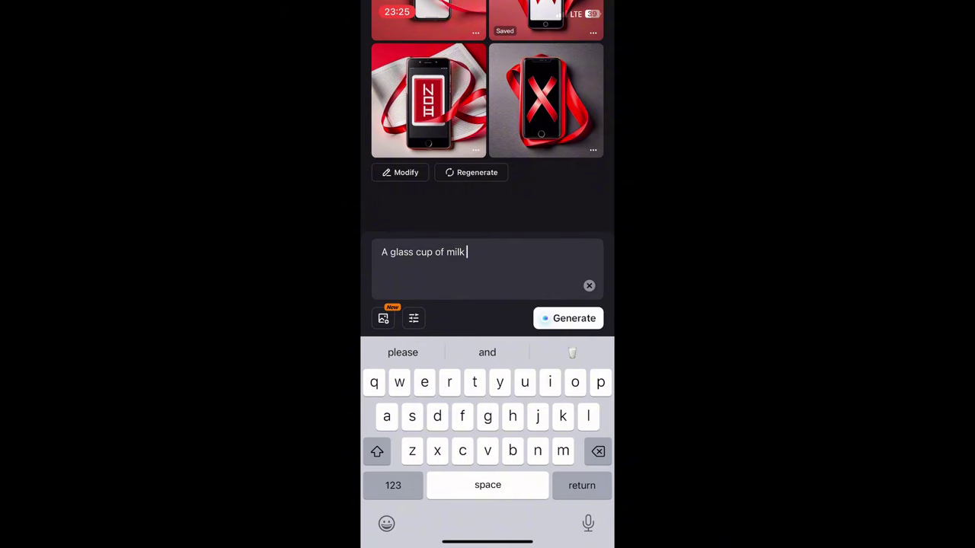
click(381, 252)
click(447, 252)
key(BackSpace)
key(BackSpace)
key(BackSpace)
text(with)
Step: Finish the prompt with 'pouring out of the cup and forming a pool on the wooden table'
click(477, 252)
text(porn)
key(BackSpace)
key(BackSpace)
key(BackSpace)
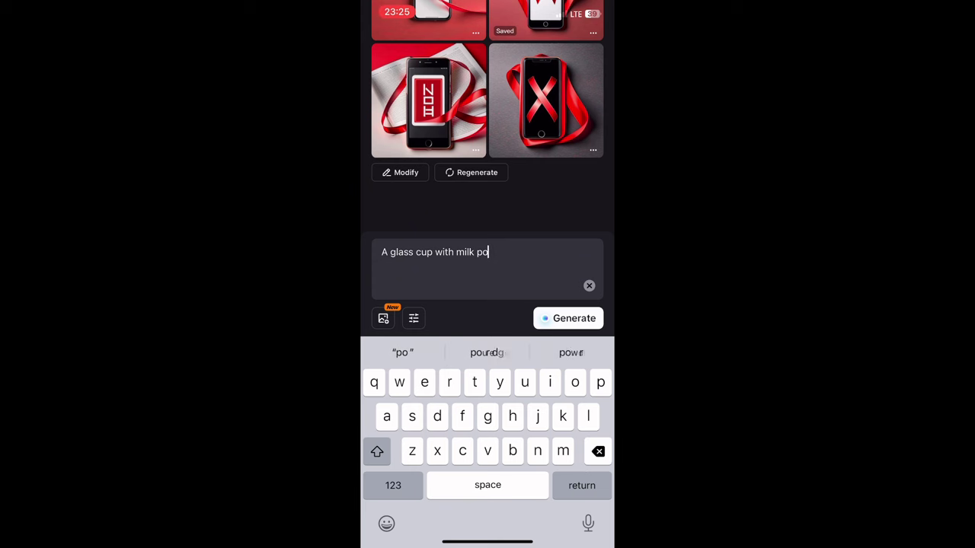
text(uring out if thd)
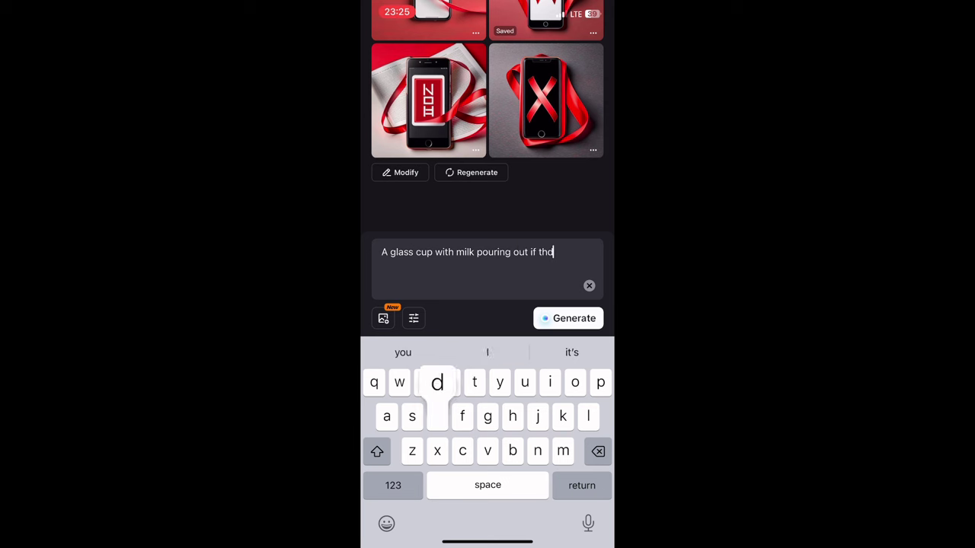
key(BackSpace)
key(BackSpace)
key(BackSpace)
key(BackSpace)
key(BackSpace)
key(BackSpace)
text(of the cup onto)
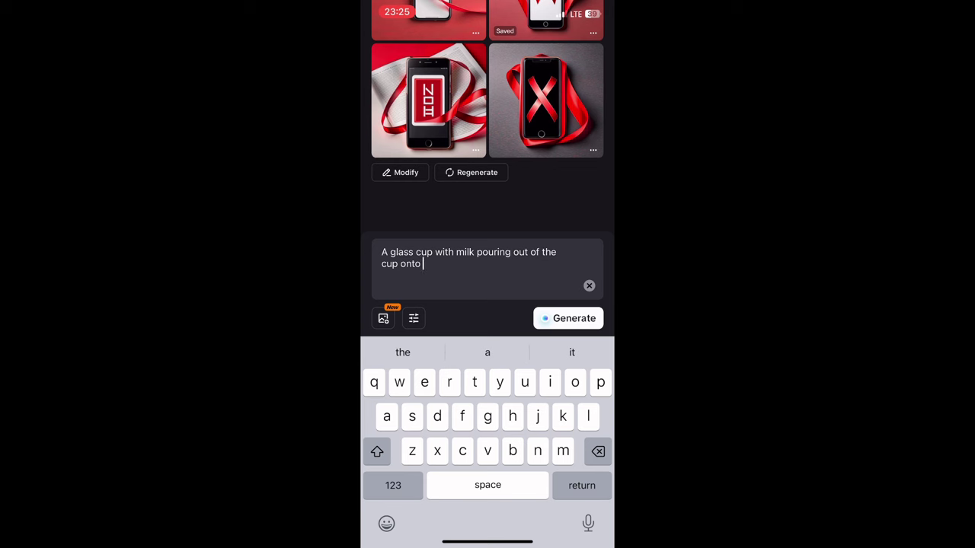
key(BackSpace)
key(BackSpace)
key(BackSpace)
key(BackSpace)
key(BackSpace)
text(an)
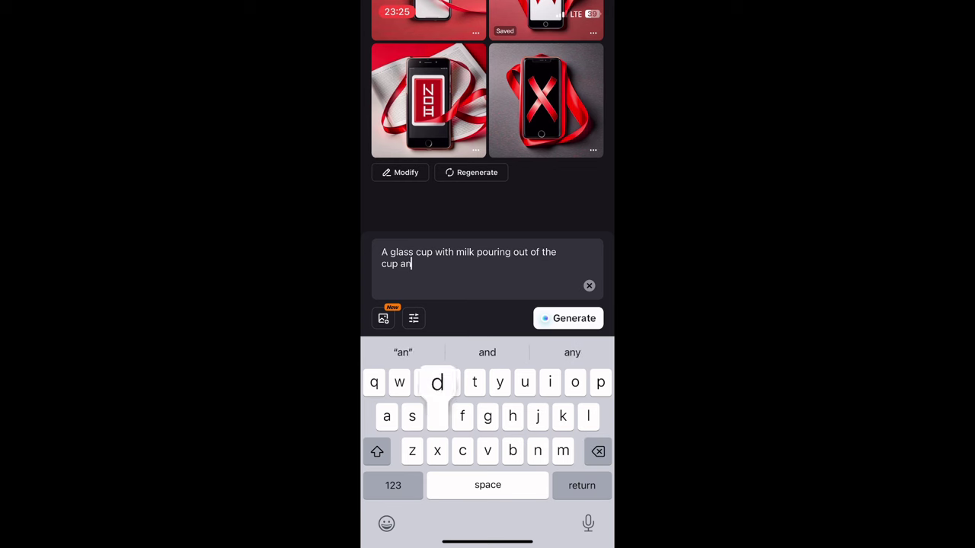
text(d forming)
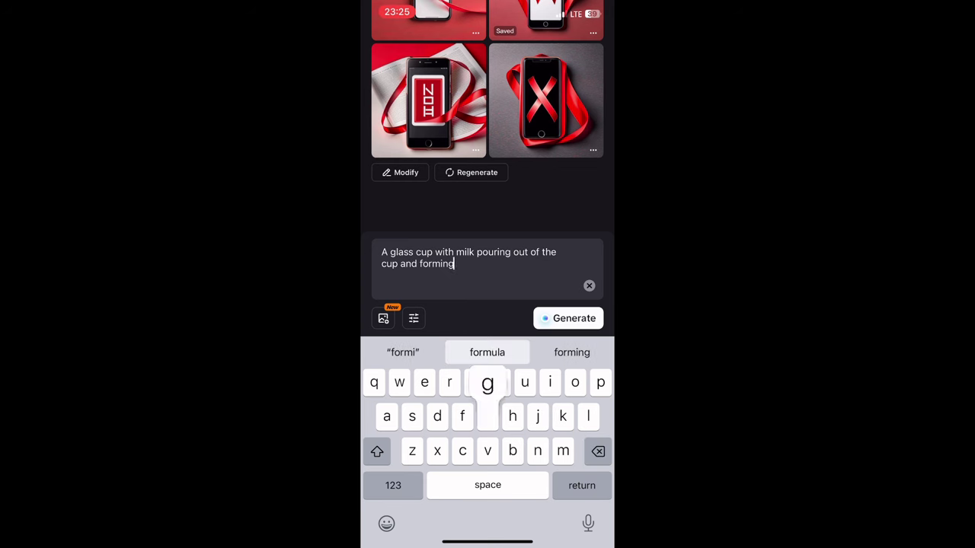
text( a poo)
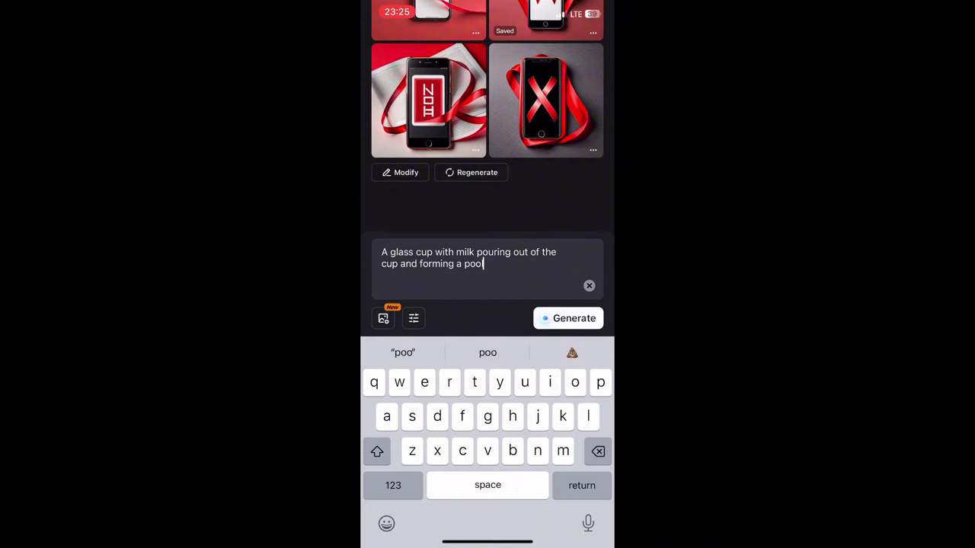
text(l on the wo)
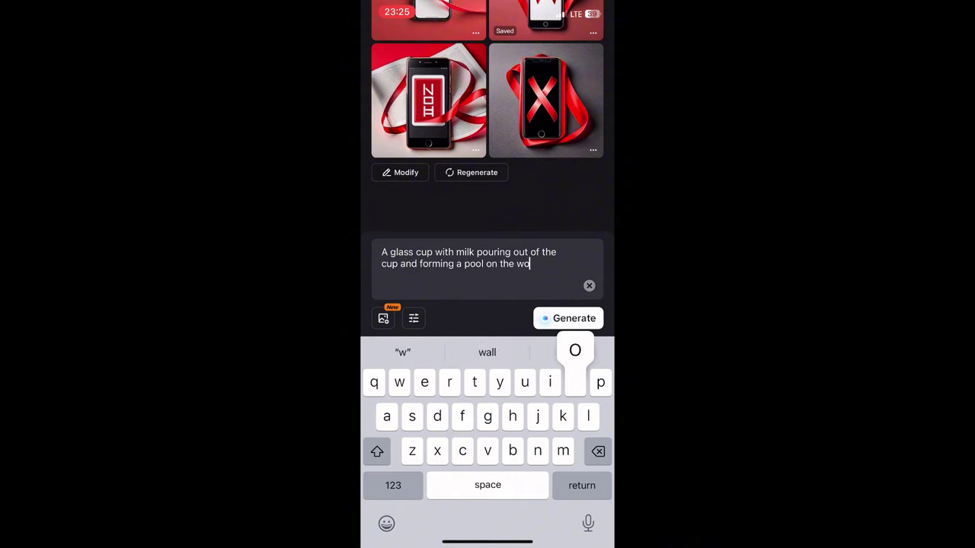
text(oden table)
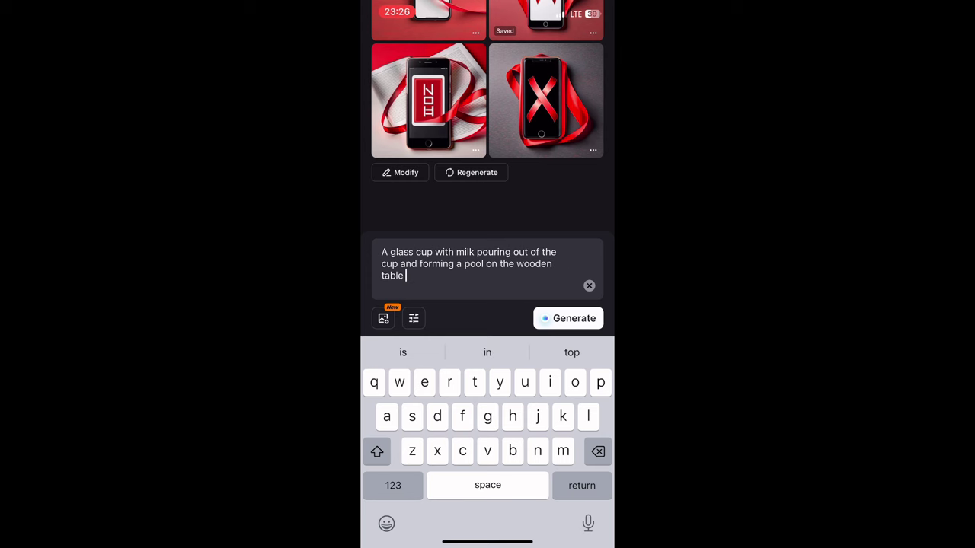
key(Return)
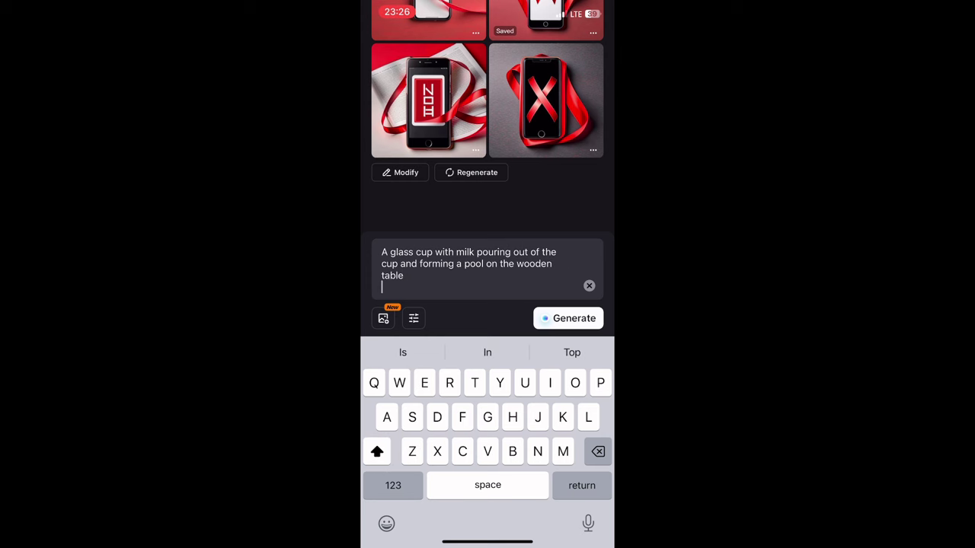
Step: Generate the milk images, save the first to the phone, and preview it full-screen
click(568, 319)
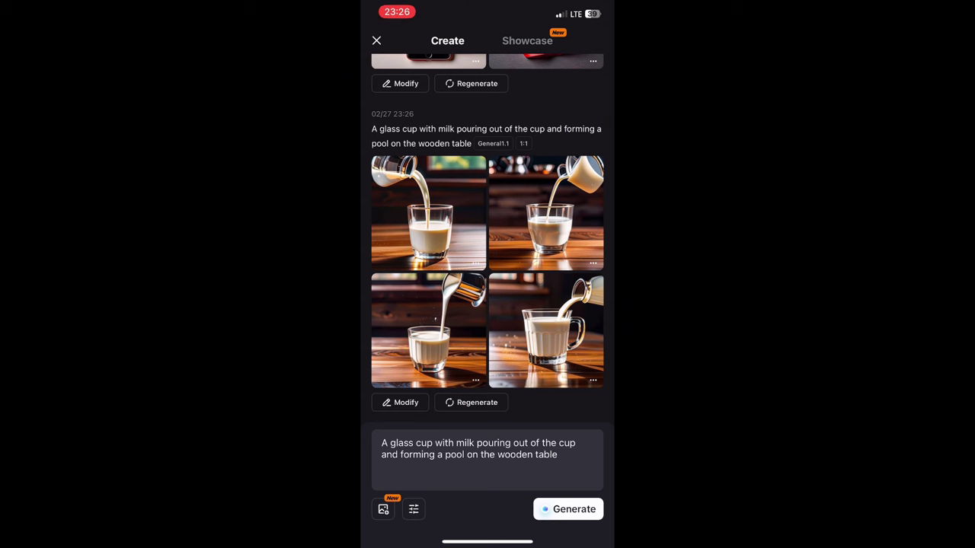
click(428, 213)
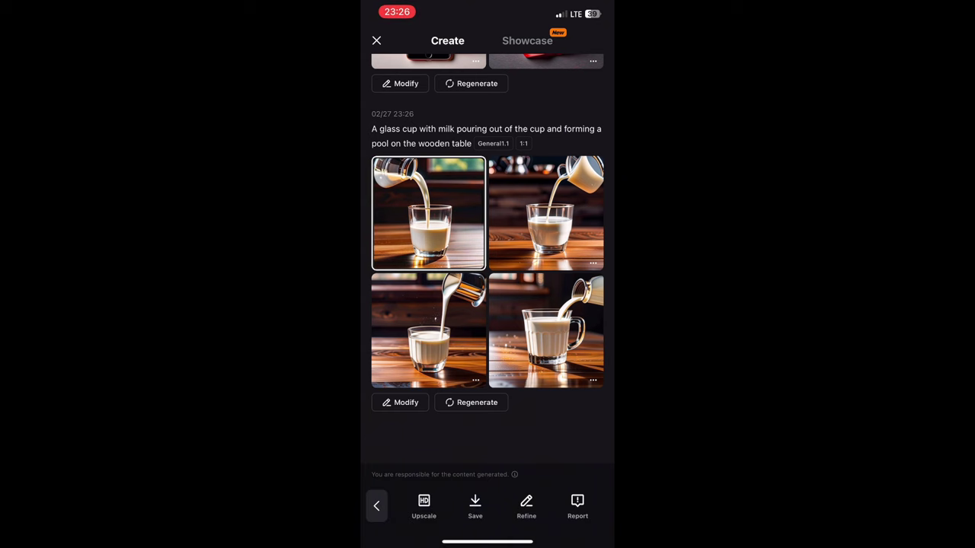
click(474, 506)
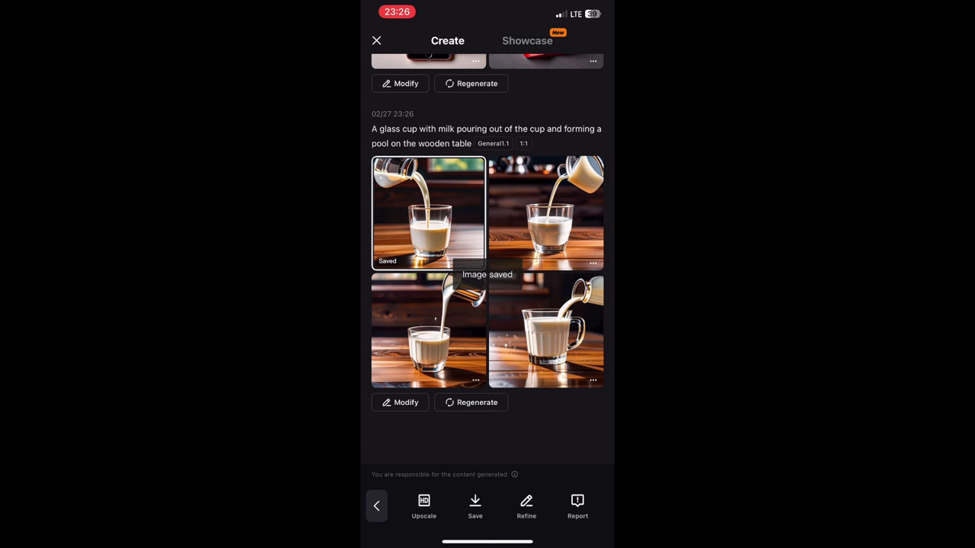
click(546, 213)
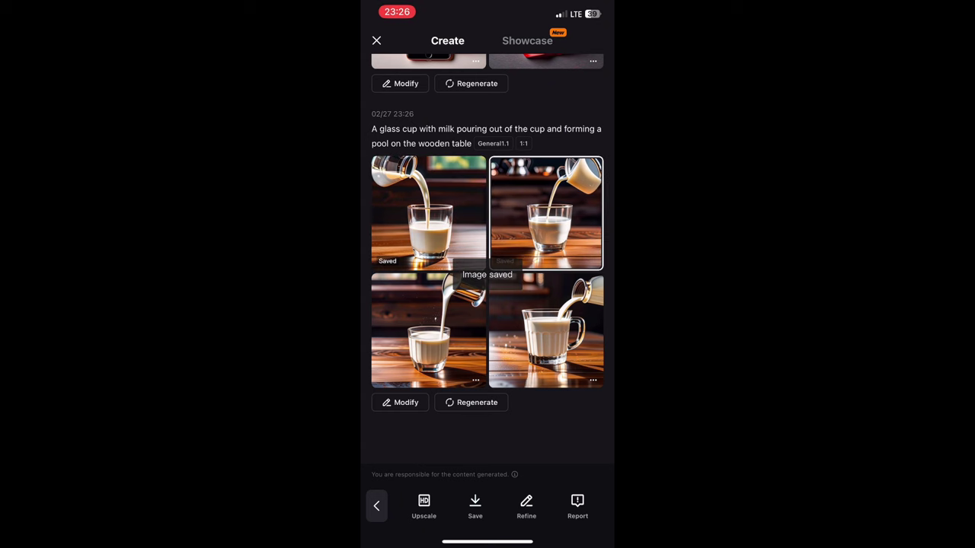
click(428, 213)
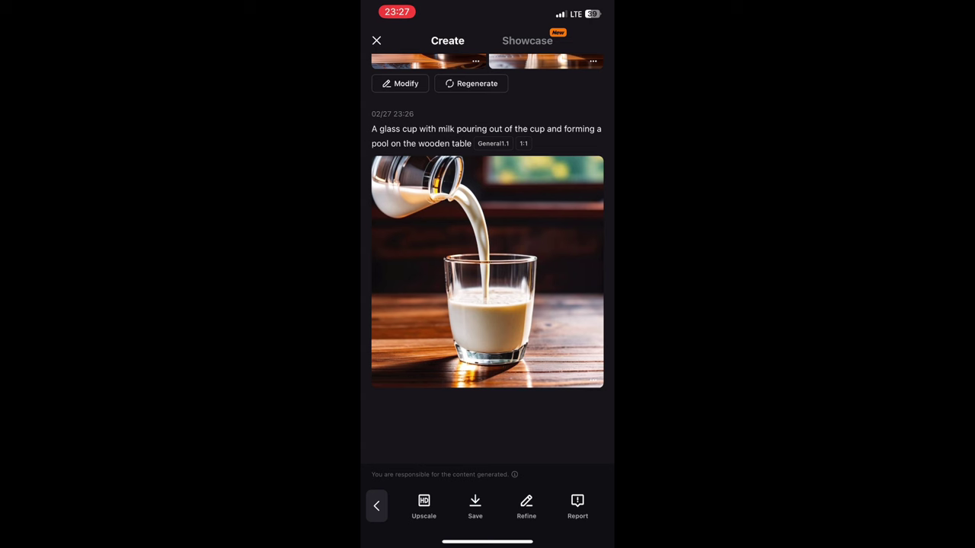
click(487, 271)
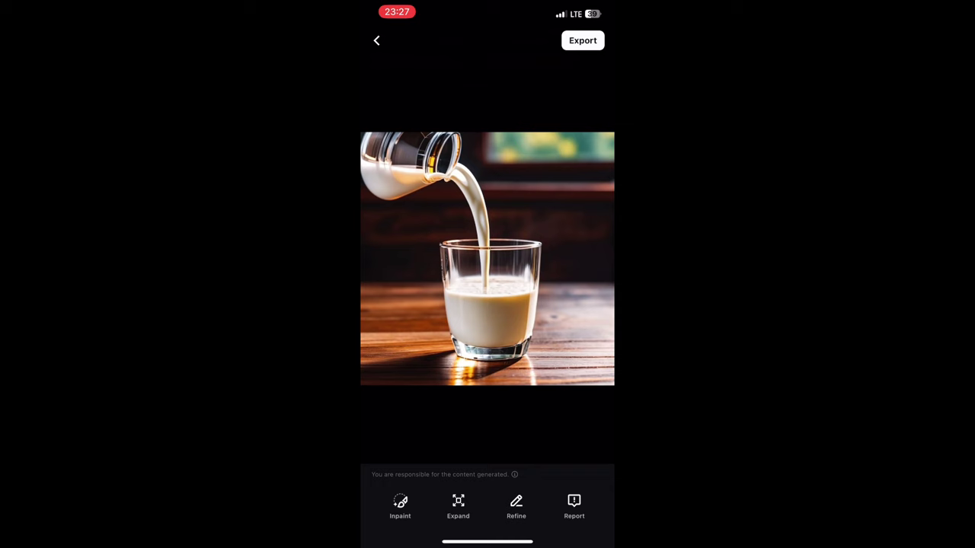
click(376, 40)
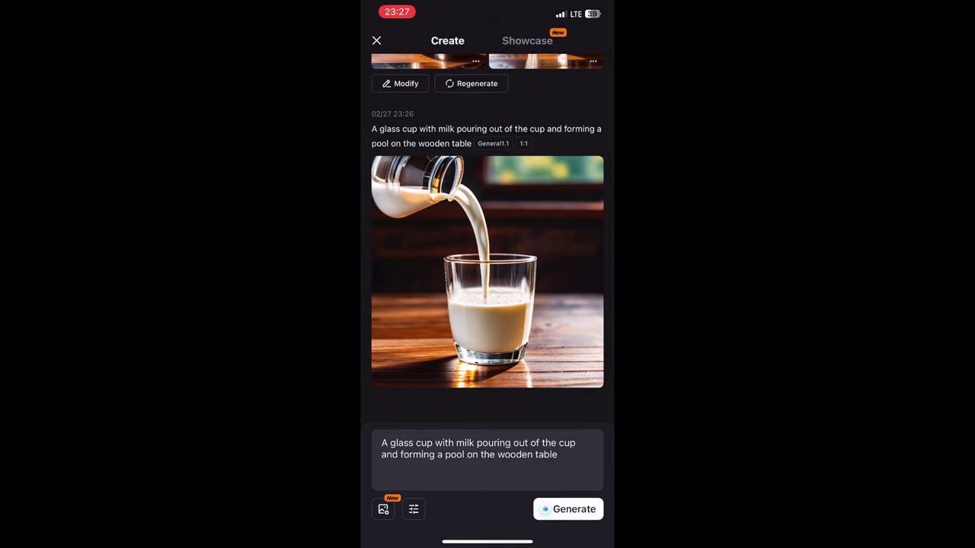